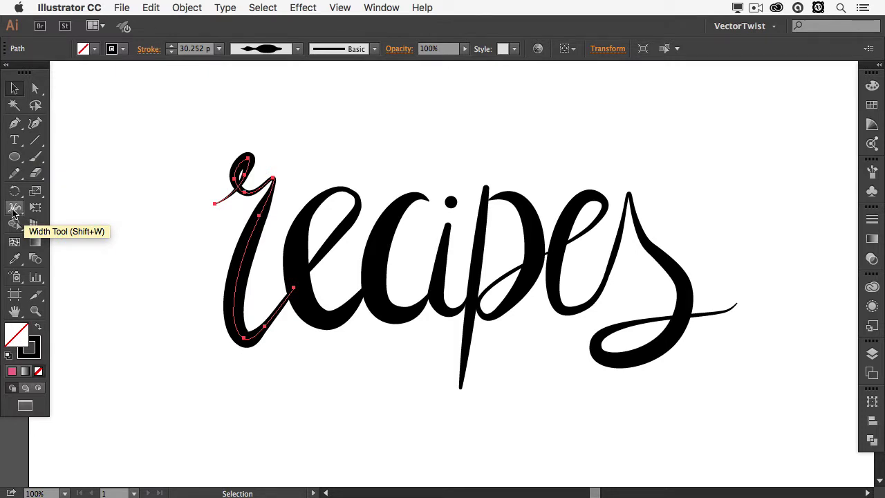
- Hide the final lettering layer and show the sketch layer
{"action": "left_click", "coordinate": [872, 353]}
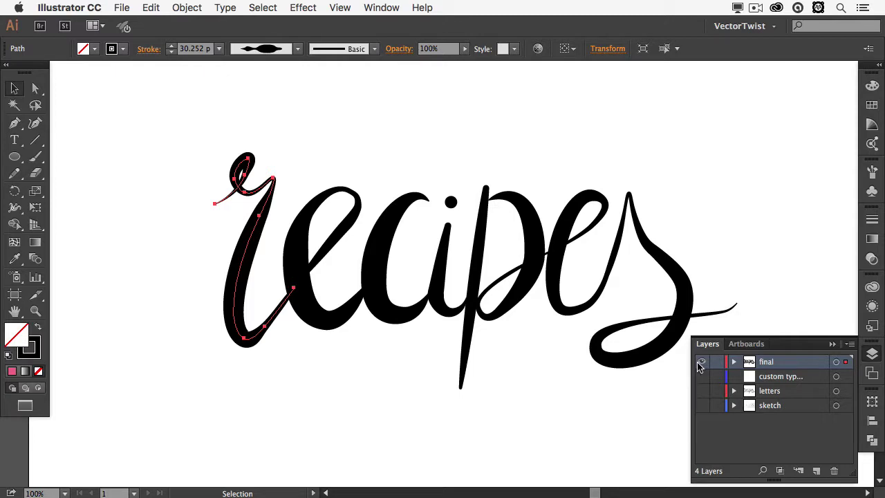
{"action": "left_click", "coordinate": [701, 361]}
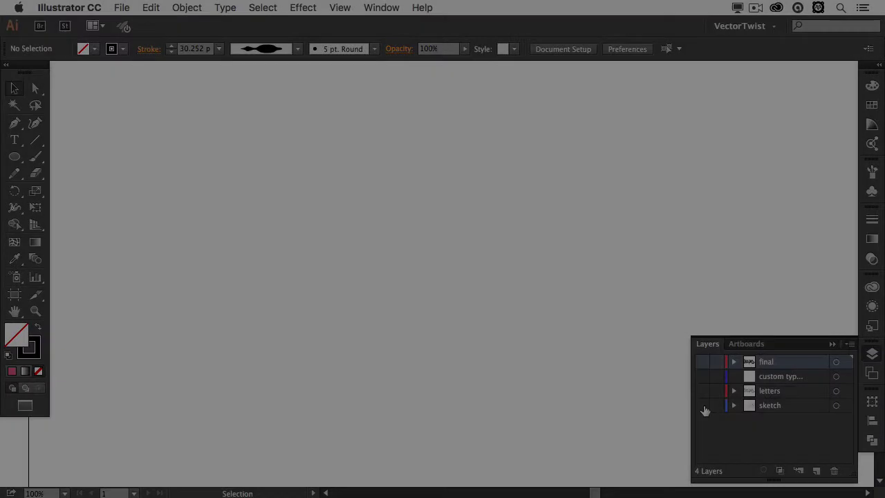
{"action": "left_click", "coordinate": [702, 406]}
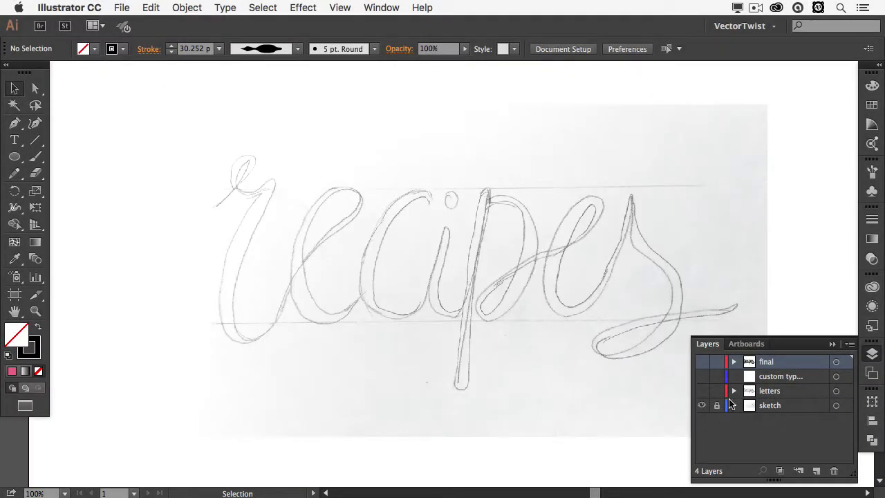
- Compare the letters and final layers against the sketch, leaving both of them hidden
{"action": "left_click", "coordinate": [702, 392]}
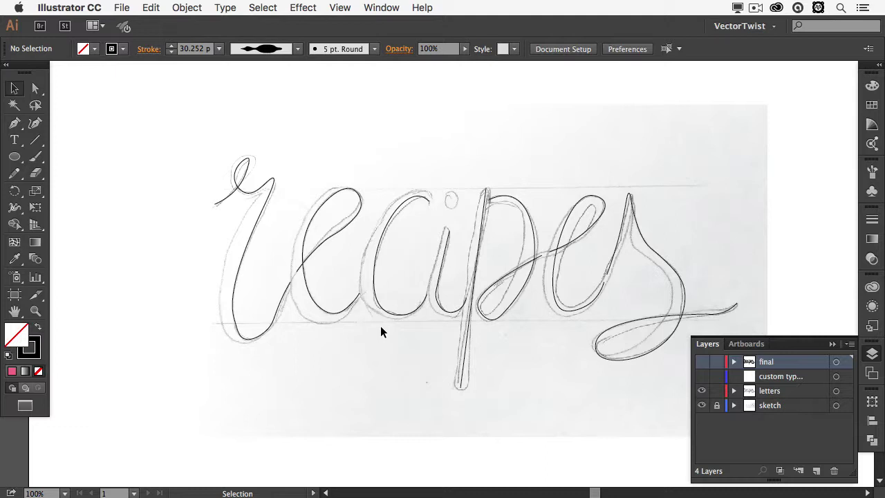
{"action": "left_click", "coordinate": [702, 363]}
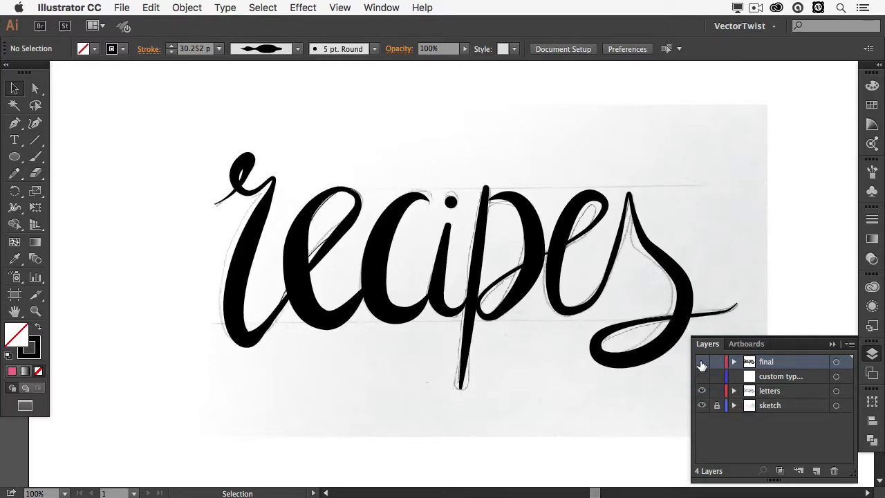
{"action": "left_click", "coordinate": [702, 363]}
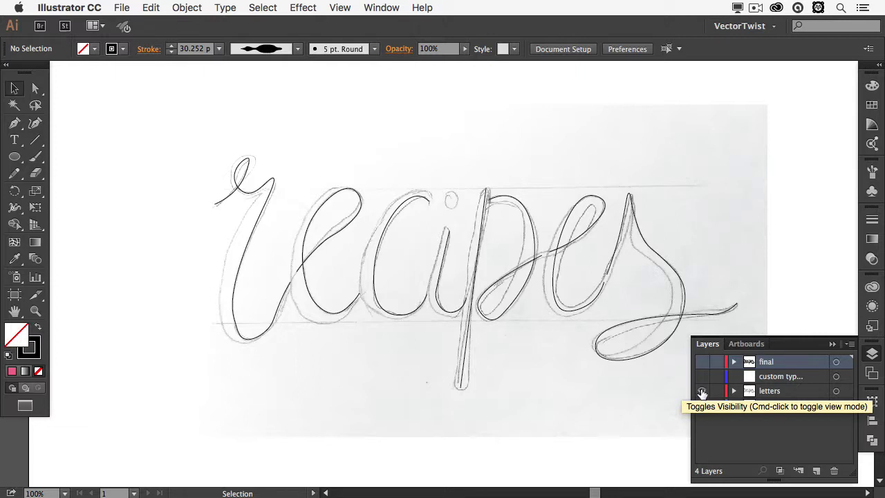
{"action": "left_click", "coordinate": [701, 392]}
- Make the empty custom type layer active and visible, ready for tracing with the Curvature tool
{"action": "left_click", "coordinate": [806, 376]}
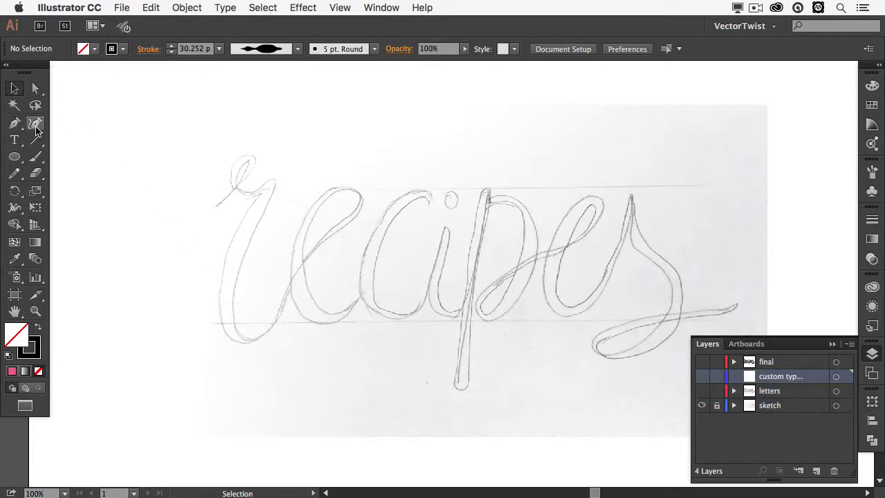
{"action": "left_click", "coordinate": [35, 124]}
{"action": "left_click", "coordinate": [702, 376]}
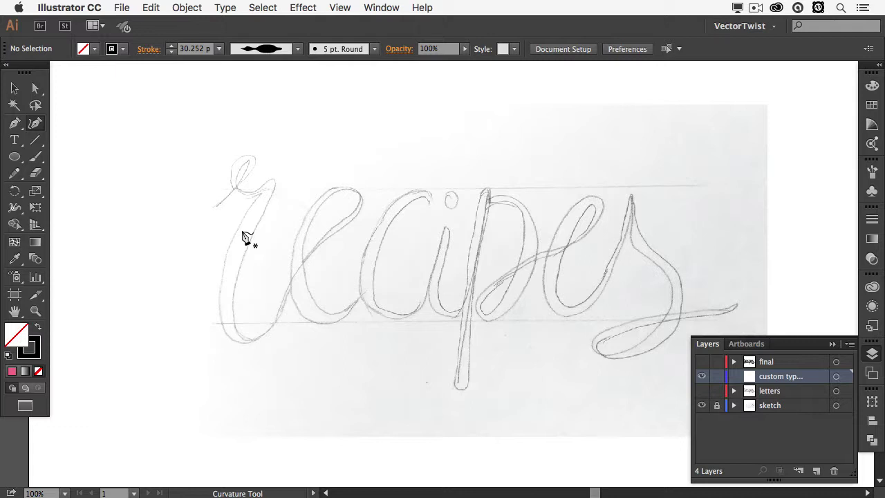
- Trace the entry stroke and small upper loop of the letter r with the Curvature tool
{"action": "left_click", "coordinate": [217, 206]}
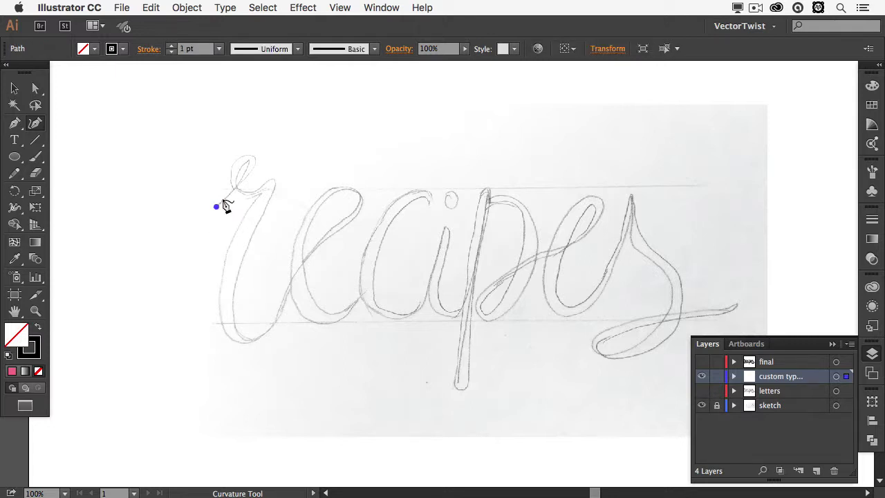
{"action": "left_click", "coordinate": [253, 162]}
{"action": "left_click", "coordinate": [251, 155]}
{"action": "left_click", "coordinate": [231, 170]}
{"action": "left_click", "coordinate": [246, 194]}
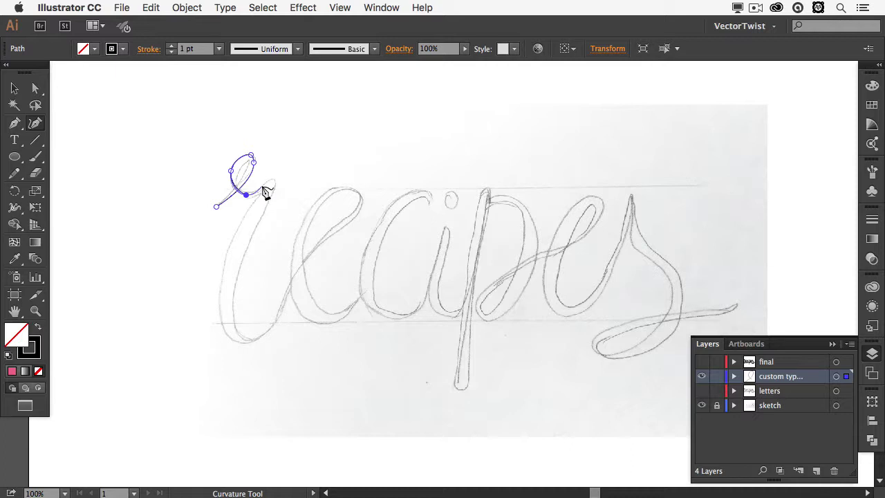
- Extend the r path up to its shoulder and around the peak, undoing and re-placing the misplaced peak point
{"action": "left_click", "coordinate": [261, 185]}
{"action": "left_click", "coordinate": [274, 183]}
{"action": "key", "text": "super+z"}
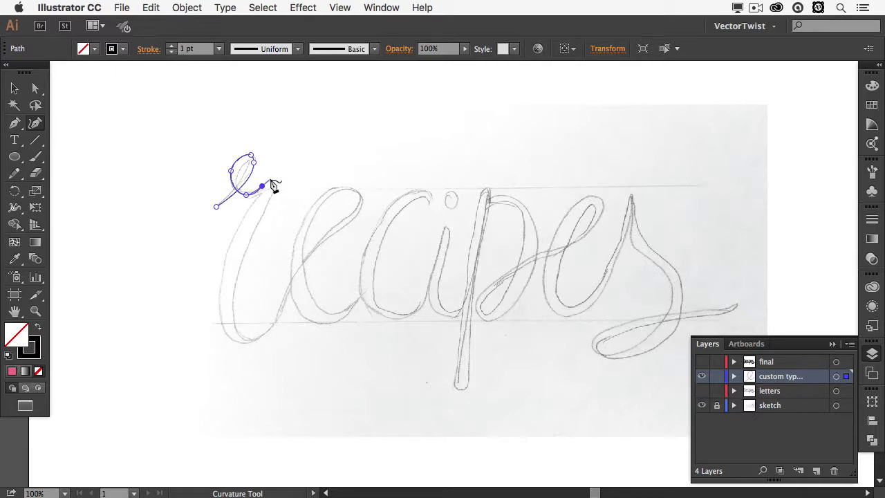
{"action": "left_click", "coordinate": [271, 180]}
{"action": "left_click", "coordinate": [274, 188]}
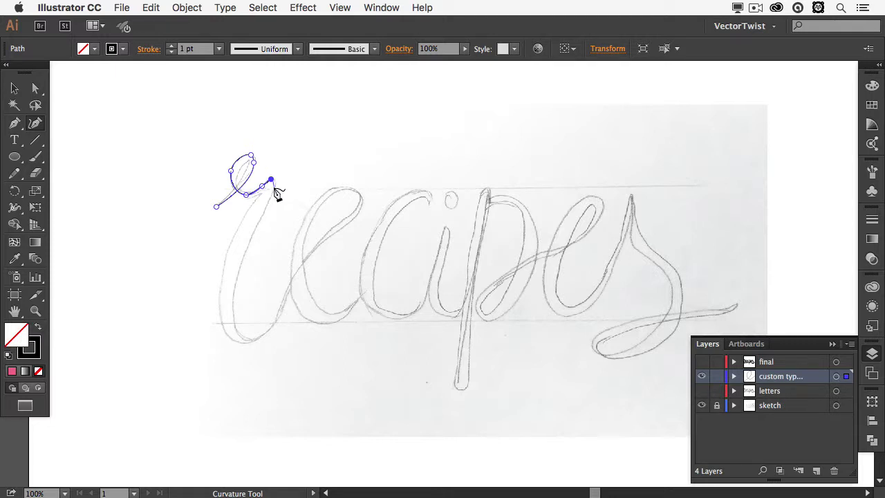
- Trace the r's stem, bottom curve and exit stroke up to the first e, then end and deselect the path
{"action": "left_click", "coordinate": [233, 323]}
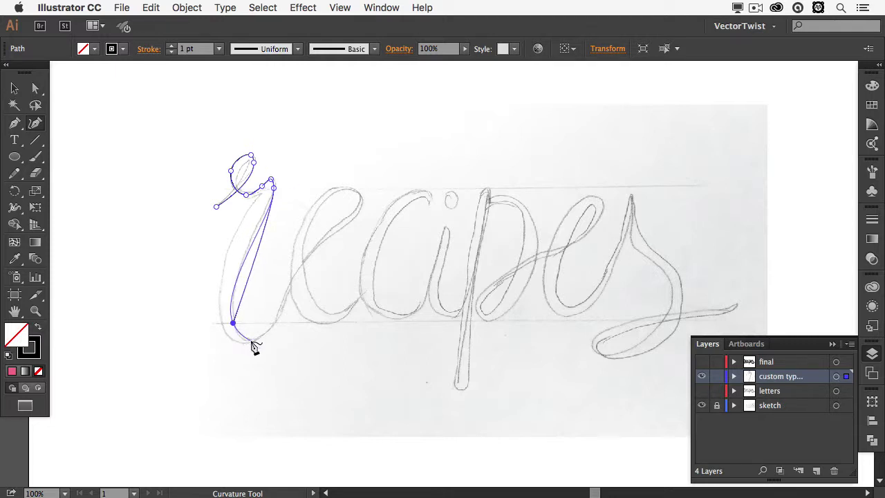
{"action": "left_click", "coordinate": [247, 341]}
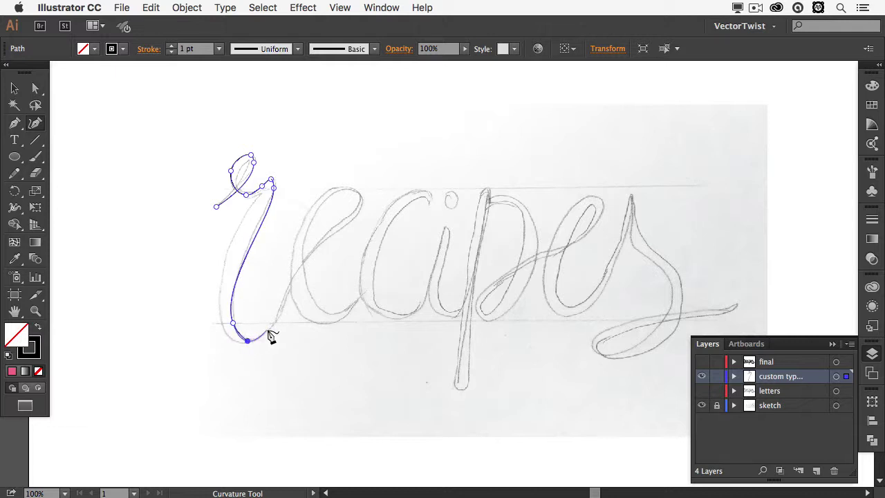
{"action": "left_click", "coordinate": [290, 289]}
{"action": "key", "text": "Escape"}
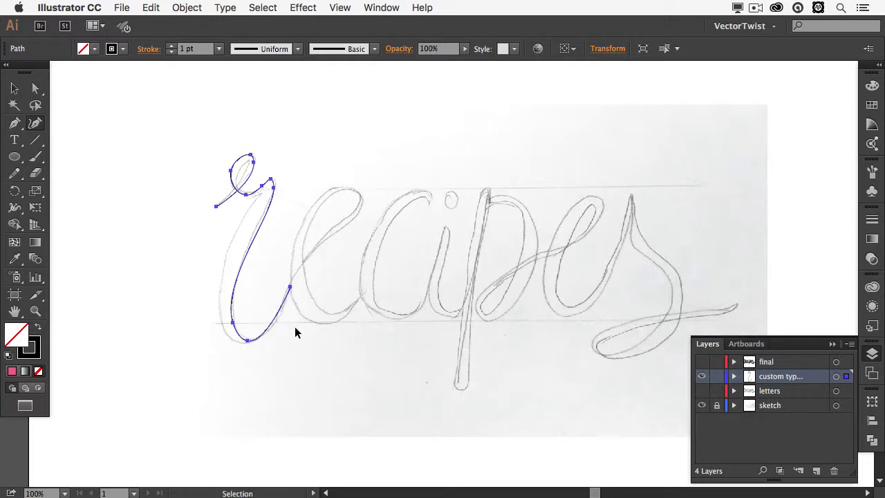
{"action": "left_click", "coordinate": [295, 334], "text": "super"}
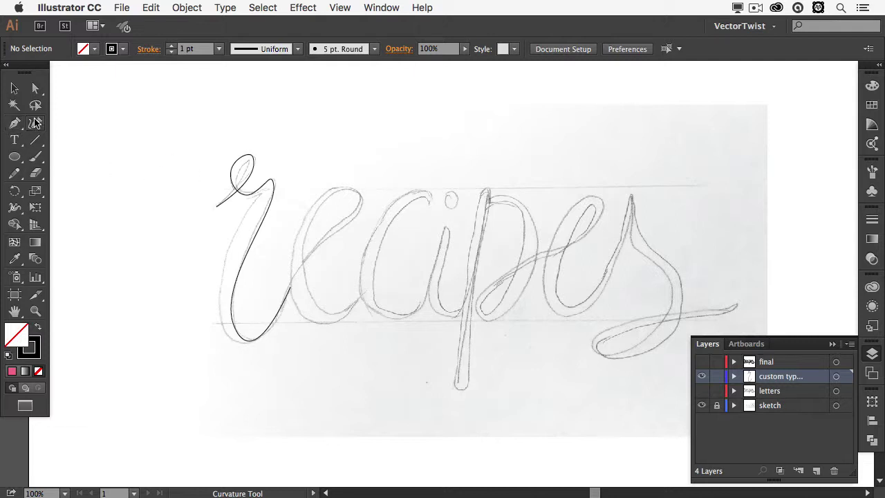
- Trace the first letter e as a separate curved path, from its crossing stroke around the loop to its exit by the c
{"action": "left_click", "coordinate": [296, 277]}
{"action": "left_click", "coordinate": [324, 237]}
{"action": "left_click", "coordinate": [346, 220]}
{"action": "left_click", "coordinate": [359, 198]}
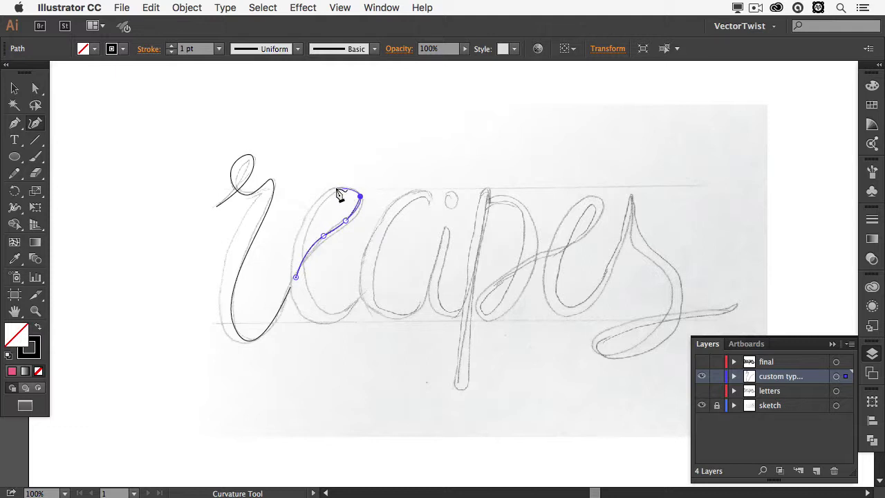
{"action": "left_click", "coordinate": [342, 187]}
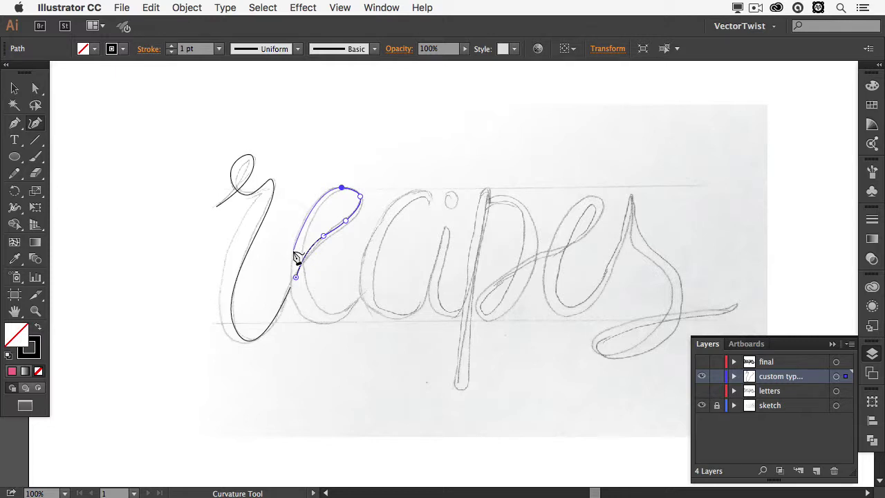
{"action": "left_click", "coordinate": [315, 314]}
{"action": "key", "text": "Escape"}
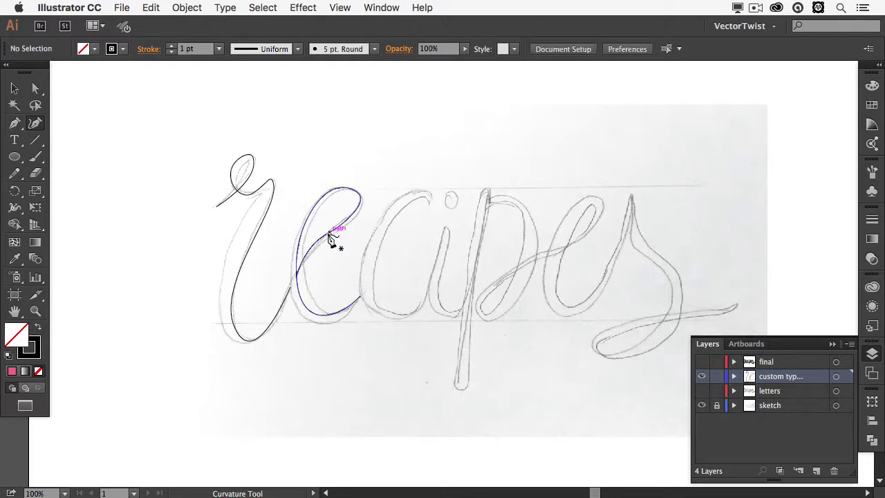
- Trace the letter c as a separate curved path from its upper tip around the bottom to the i
{"action": "left_click", "coordinate": [430, 197]}
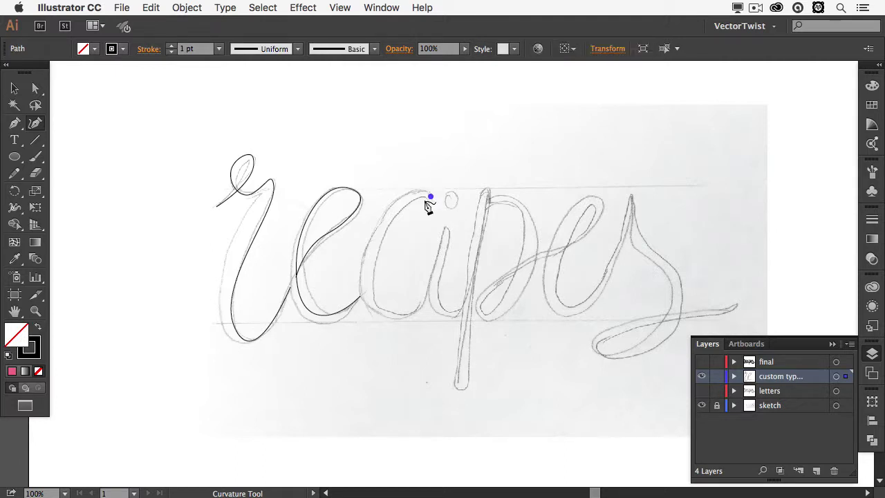
{"action": "left_click", "coordinate": [369, 264]}
{"action": "left_click", "coordinate": [373, 304]}
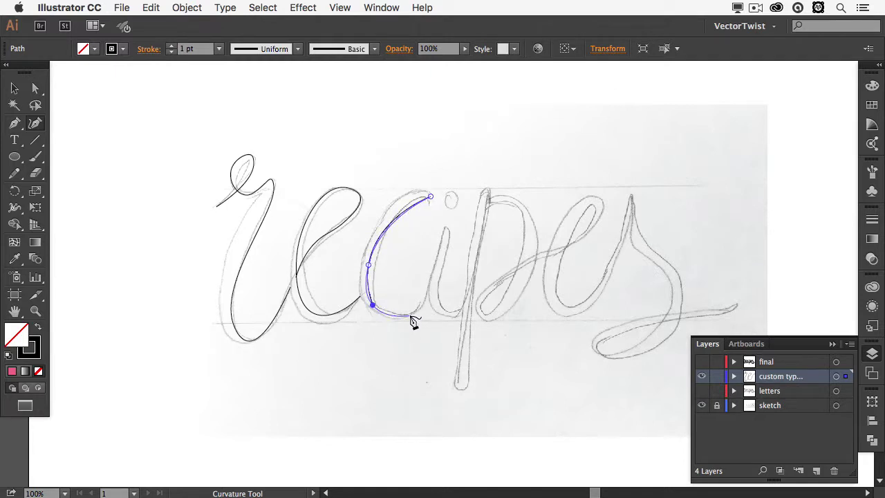
{"action": "left_click", "coordinate": [411, 313]}
{"action": "left_click", "coordinate": [429, 290]}
{"action": "key", "text": "Escape"}
- Reshape the upper curve of the c with Direct Selection, adjusting its handles and side anchor to follow the sketch
{"action": "key", "text": "a"}
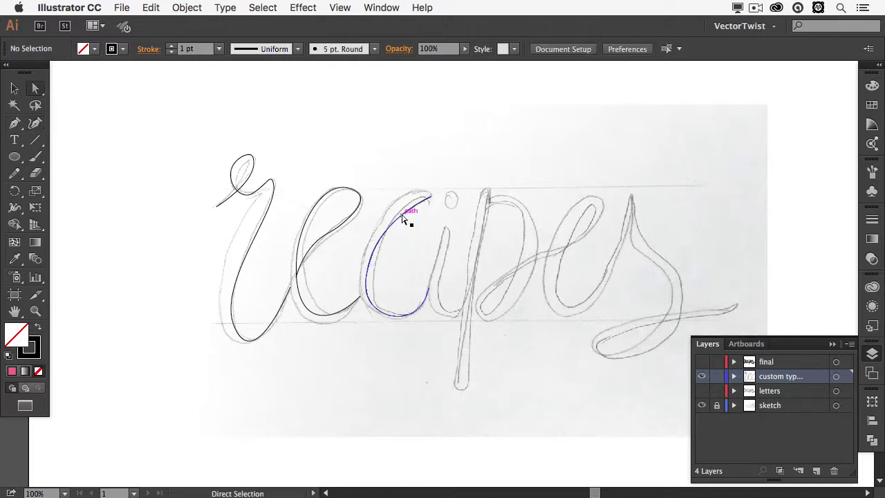
{"action": "left_click", "coordinate": [403, 218]}
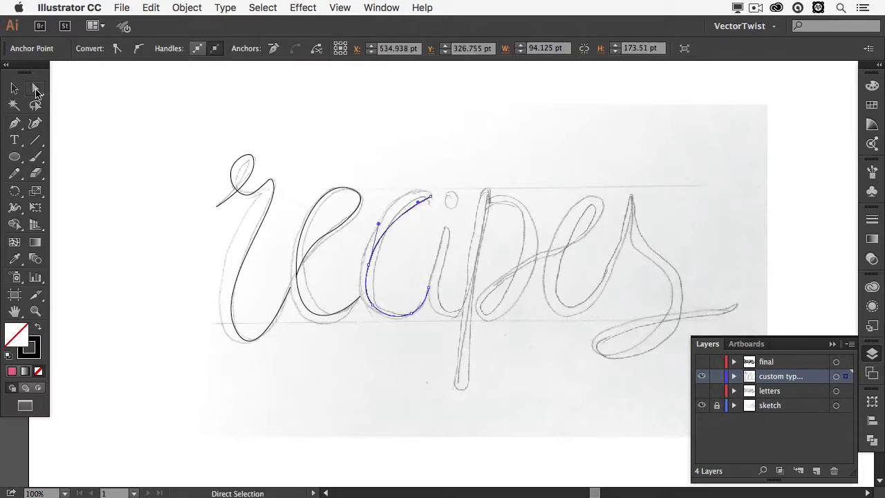
{"action": "mouse_move", "coordinate": [378, 226]}
{"action": "left_mouse_down"}
{"action": "mouse_move", "coordinate": [385, 204]}
{"action": "mouse_move", "coordinate": [421, 196]}
{"action": "mouse_move", "coordinate": [413, 187]}
{"action": "left_mouse_up"}
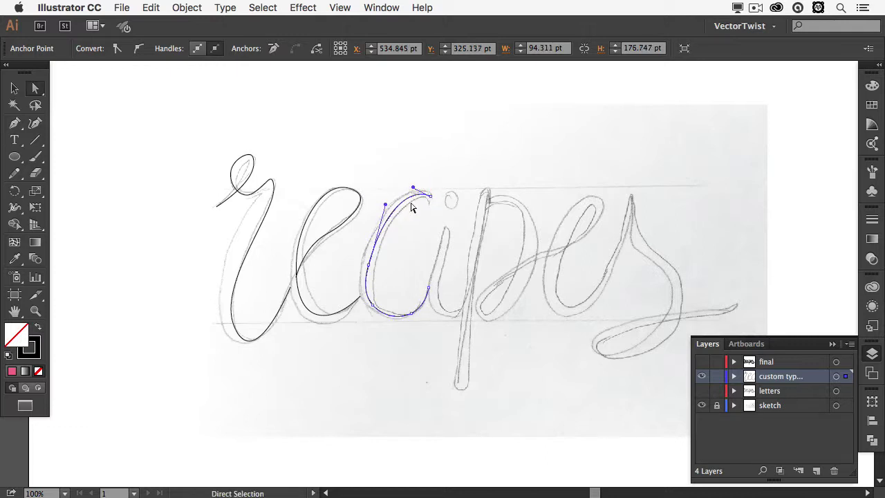
{"action": "left_click_drag", "start_coordinate": [371, 265], "coordinate": [371, 254]}
{"action": "left_click", "coordinate": [387, 203]}
{"action": "left_click_drag", "start_coordinate": [386, 203], "coordinate": [388, 204]}
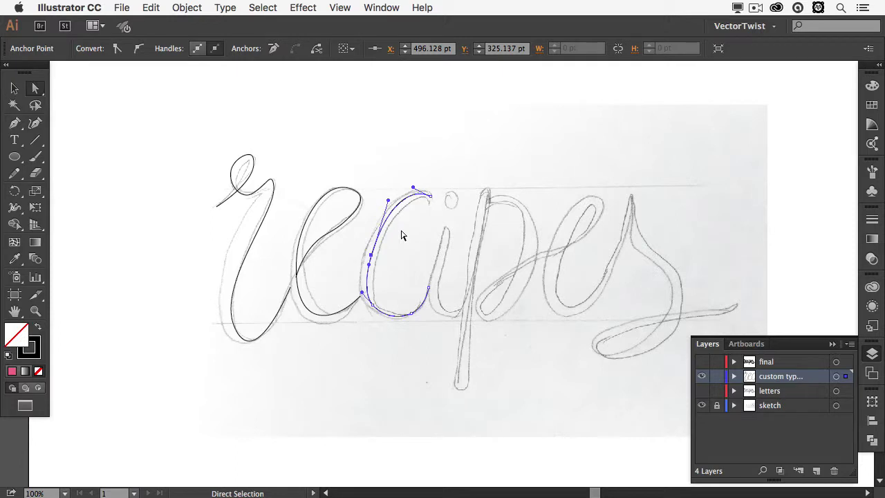
{"action": "left_click", "coordinate": [405, 237]}
- Trace the body of the letter i with the Curvature tool, from its upper tip around the bottom to the p's stem
{"action": "left_click", "coordinate": [32, 127]}
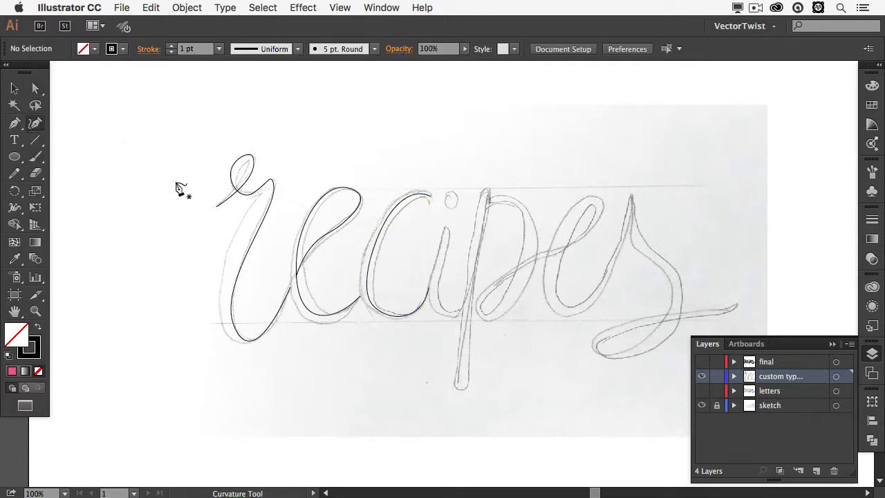
{"action": "left_click", "coordinate": [446, 226]}
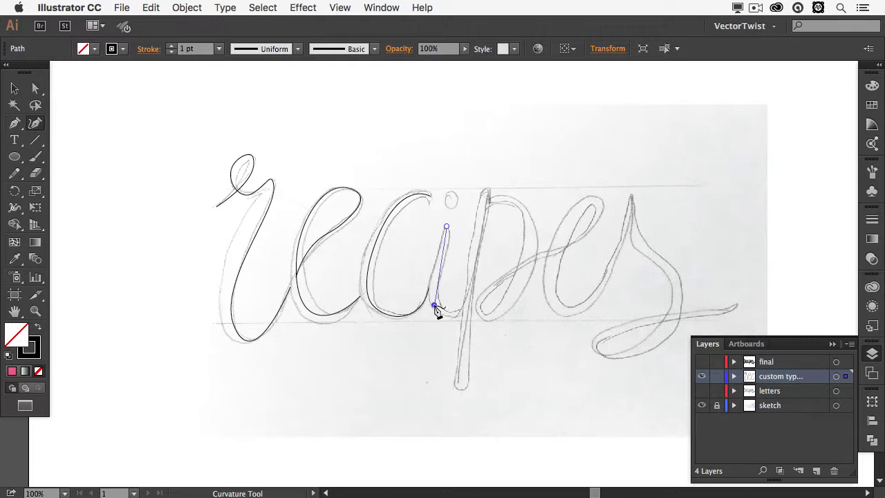
{"action": "left_click", "coordinate": [434, 289]}
{"action": "left_click", "coordinate": [436, 309]}
{"action": "left_click", "coordinate": [449, 314]}
{"action": "left_click", "coordinate": [487, 197], "text": "super"}
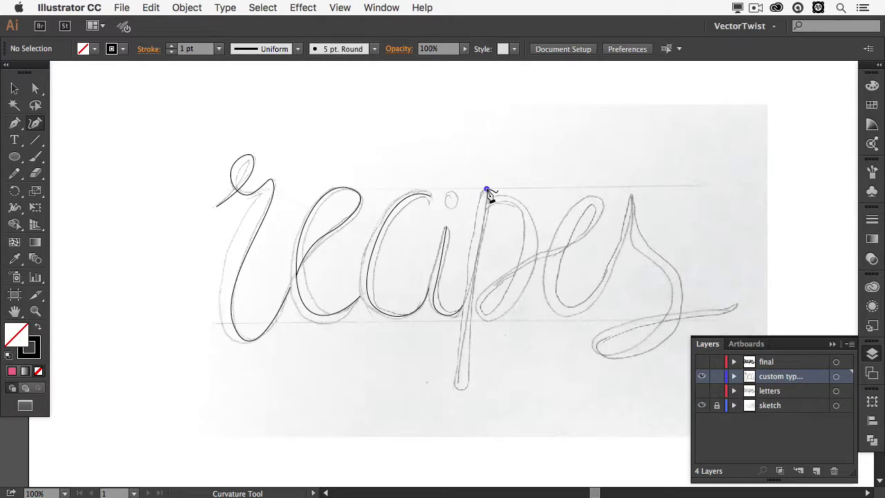
- Draw the straight stem of the letter p as its own two-point path from the stem's top to its base
{"action": "left_click", "coordinate": [487, 189]}
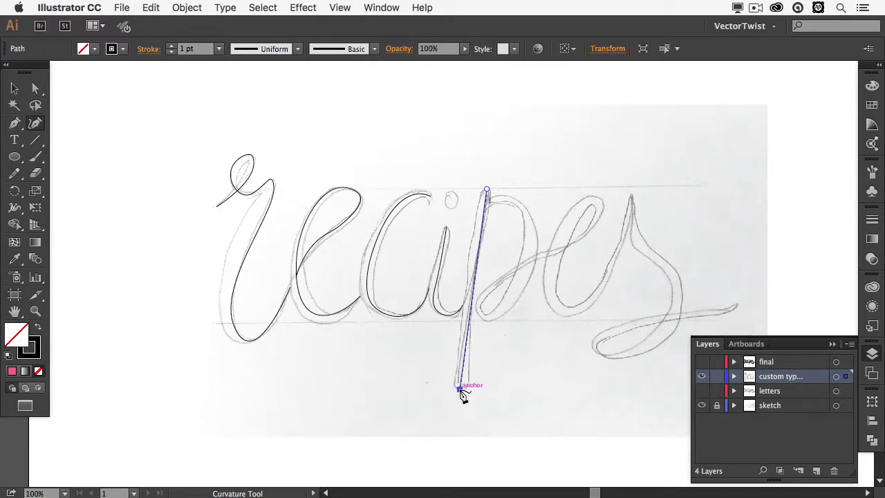
{"action": "left_click", "coordinate": [460, 388]}
{"action": "key", "text": "Escape"}
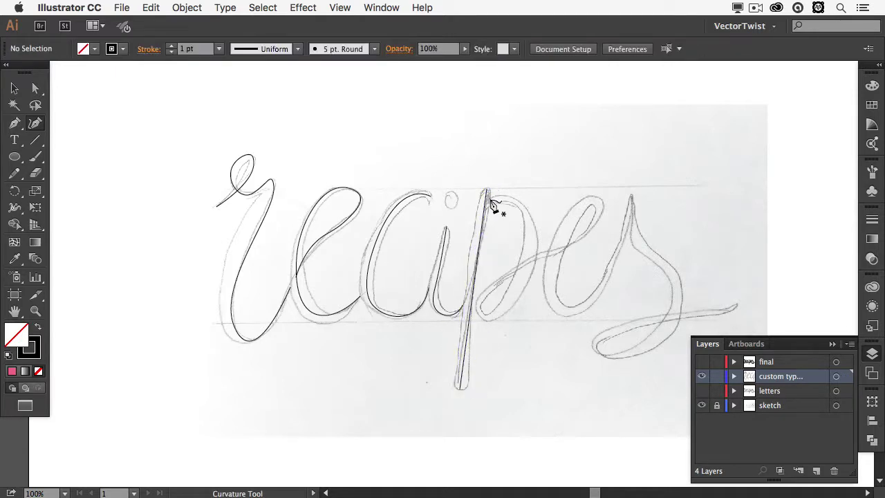
- Trace the p's bowl and lower loop as a separate path, ending with the stroke connecting to the second e
{"action": "left_click", "coordinate": [488, 201]}
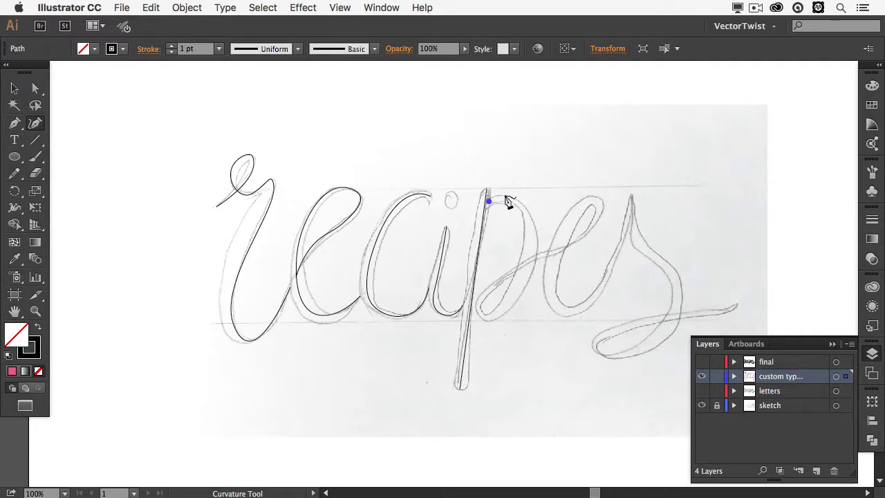
{"action": "left_click", "coordinate": [506, 198]}
{"action": "left_click", "coordinate": [530, 251]}
{"action": "left_click", "coordinate": [498, 312]}
{"action": "left_click", "coordinate": [478, 300]}
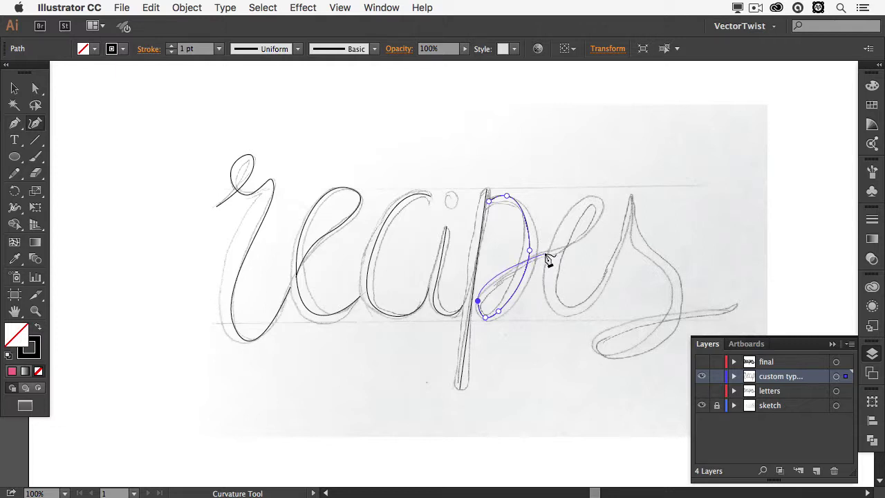
{"action": "key", "text": "Escape"}
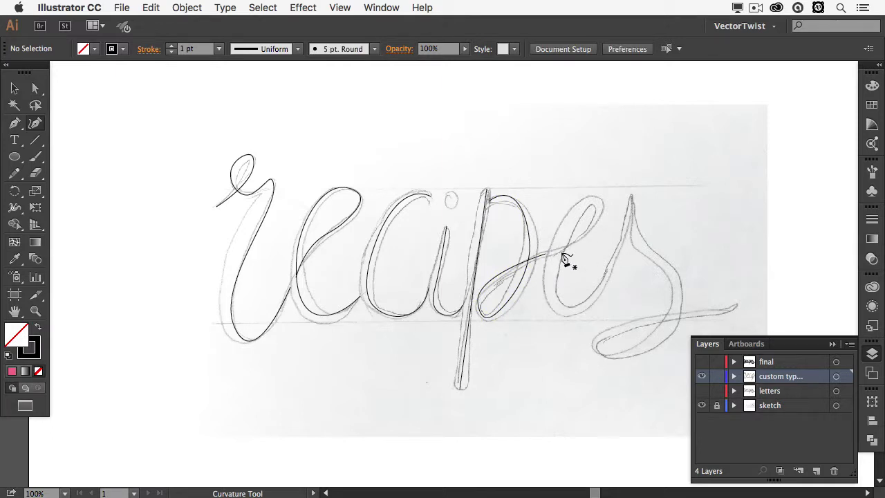
- Trace the second e with the Curvature tool as a separate path, from the p's connecting stroke around the loop and bottom toward the s
{"action": "left_click", "coordinate": [553, 252]}
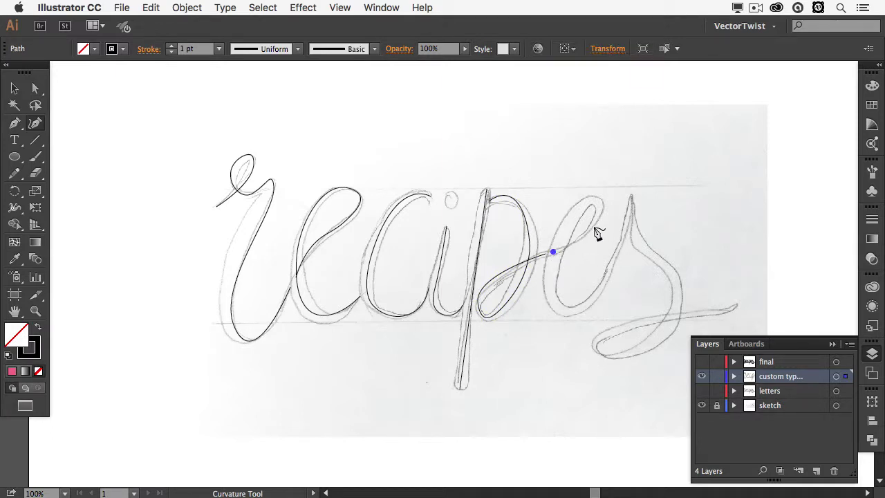
{"action": "left_click", "coordinate": [585, 232]}
{"action": "left_click", "coordinate": [599, 203]}
{"action": "left_click", "coordinate": [573, 213]}
{"action": "left_click", "coordinate": [553, 298]}
{"action": "left_click", "coordinate": [558, 306]}
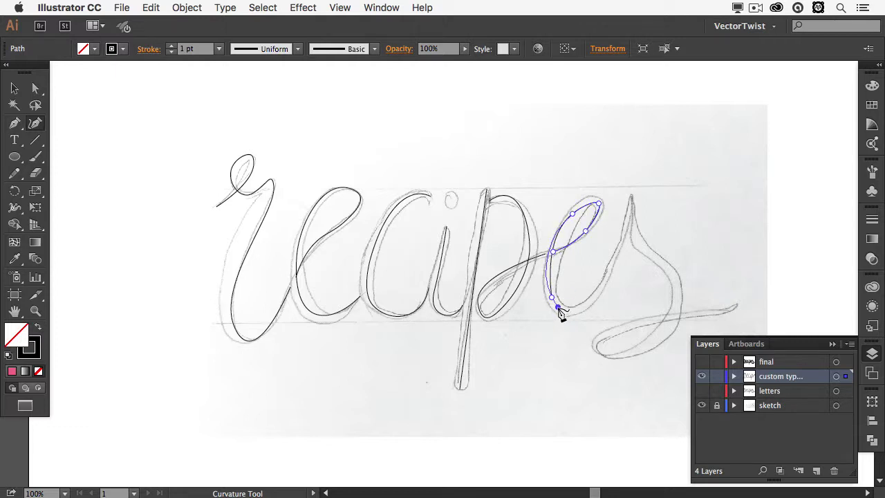
{"action": "left_click", "coordinate": [589, 301]}
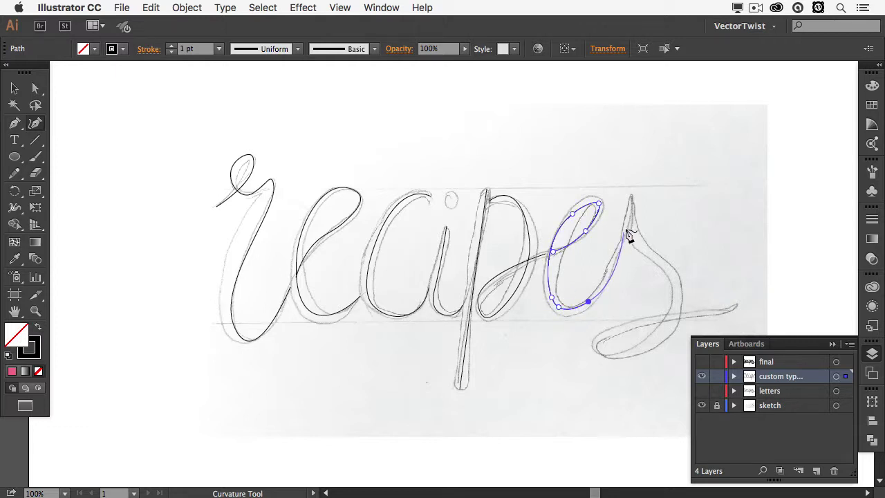
{"action": "left_click", "coordinate": [607, 274]}
{"action": "key", "text": "Escape"}
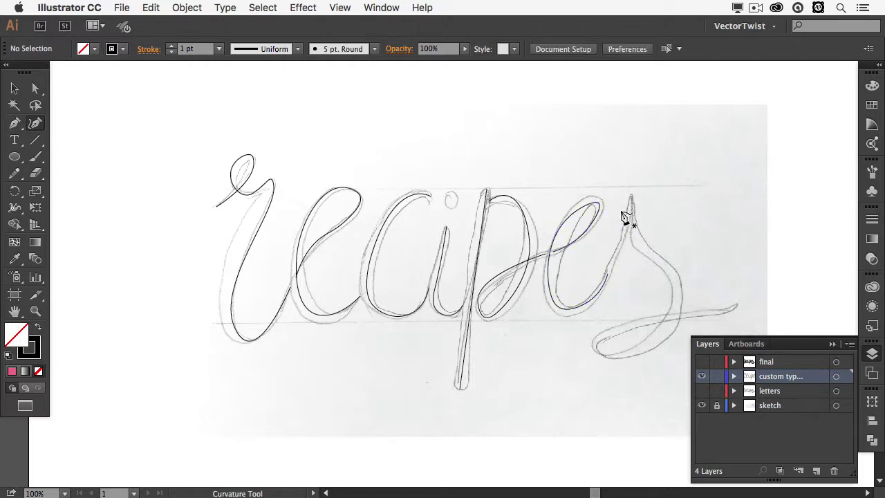
- Trace the s as its own path, from the e's exit stroke up to the tip, around the lower loop and out along the tail
{"action": "left_click", "coordinate": [610, 269]}
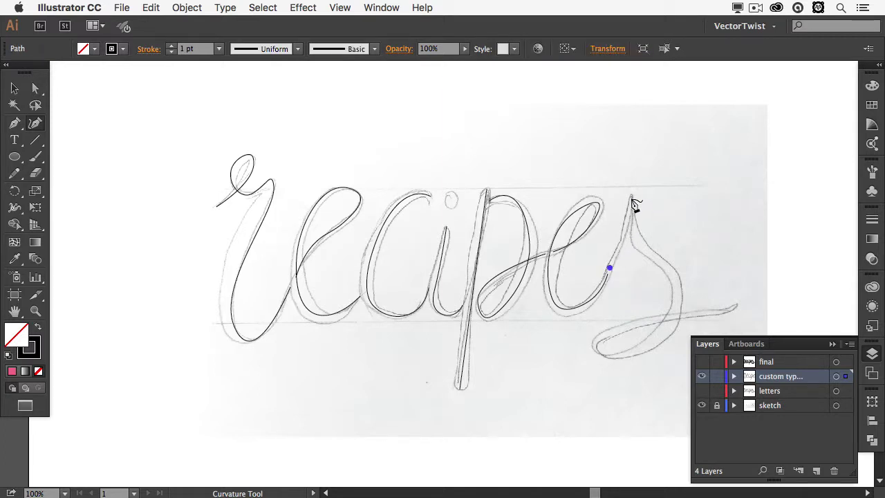
{"action": "left_click", "coordinate": [631, 192]}
{"action": "left_click", "coordinate": [633, 231]}
{"action": "left_click", "coordinate": [650, 251]}
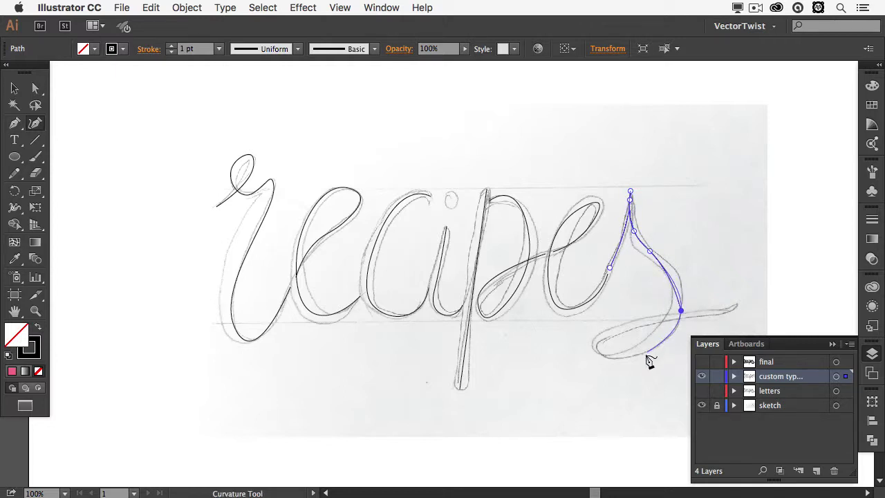
{"action": "left_click", "coordinate": [621, 356]}
{"action": "left_click", "coordinate": [593, 344]}
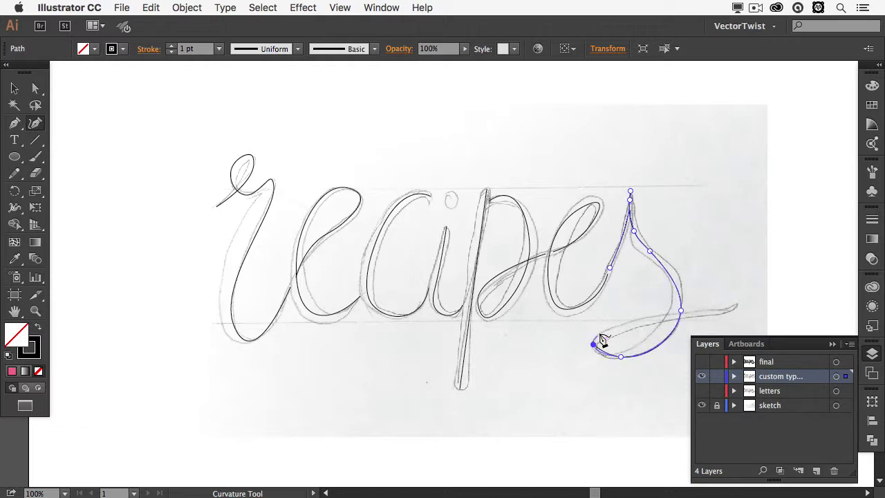
{"action": "left_click", "coordinate": [662, 318]}
{"action": "left_click", "coordinate": [705, 314]}
{"action": "left_click", "coordinate": [737, 305]}
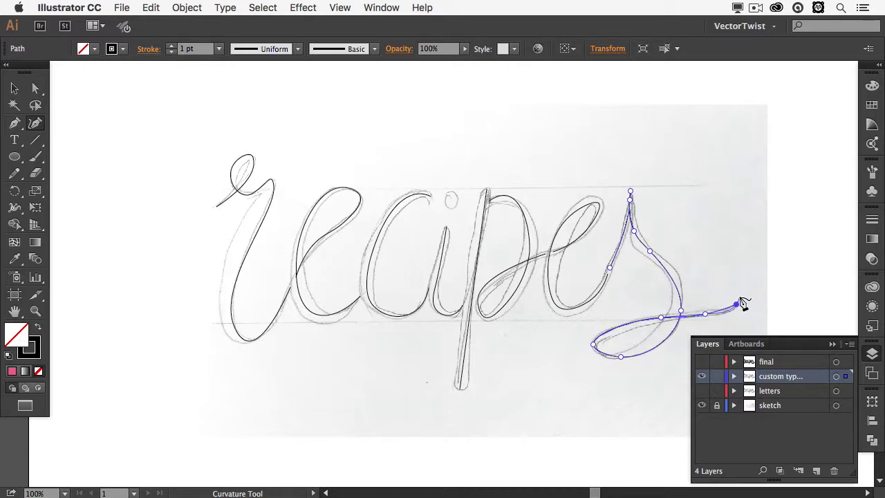
{"action": "left_click_drag", "start_coordinate": [736, 304], "coordinate": [737, 297]}
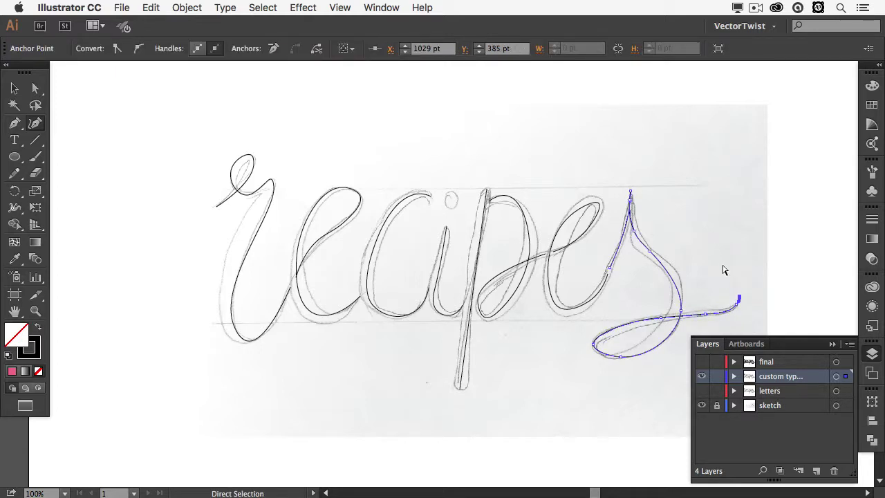
{"action": "key", "text": "Escape"}
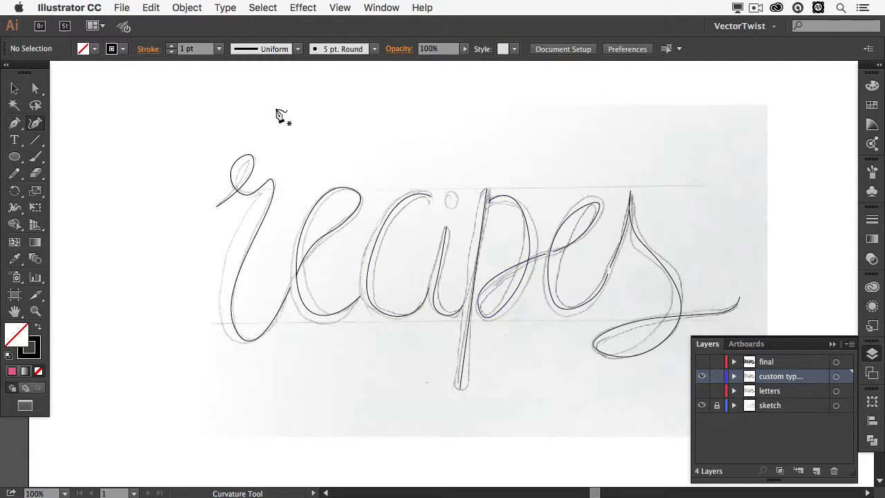
- Vary the r's stroke with the Width tool: widen its lower stem to about 31 pt, thin the upper loop and taper the exit stroke
{"action": "key", "text": "v"}
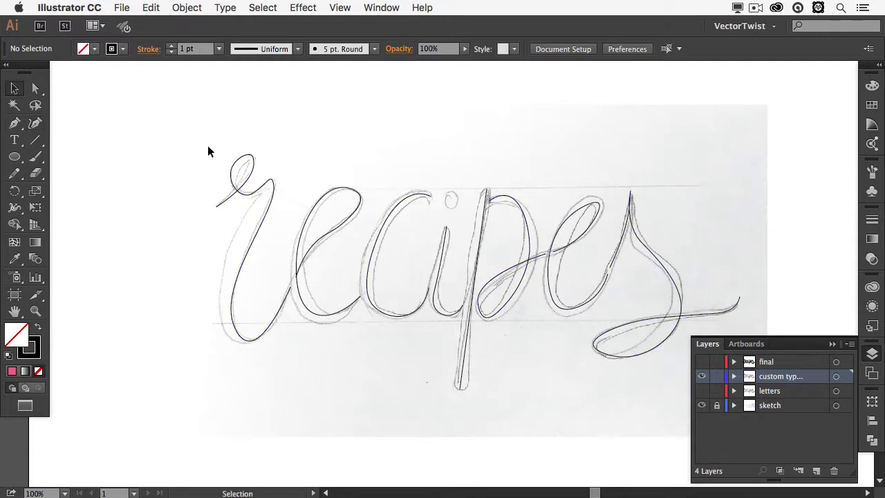
{"action": "left_click_drag", "start_coordinate": [208, 147], "coordinate": [295, 333]}
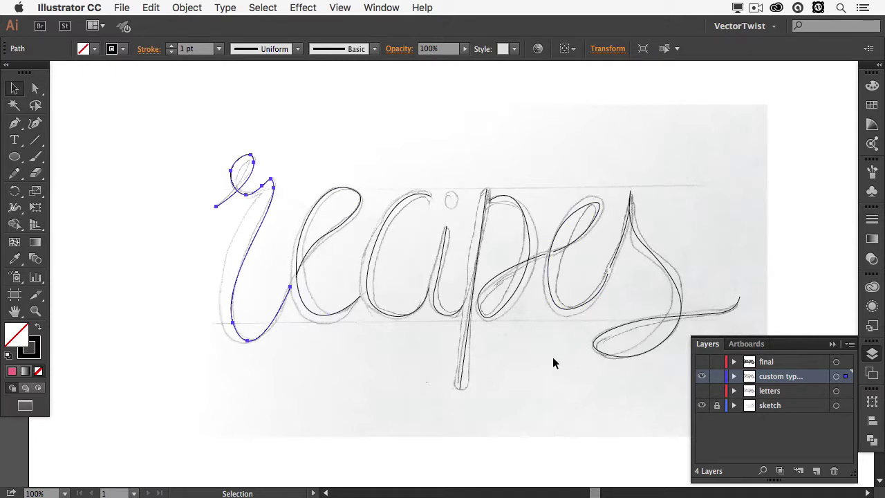
{"action": "left_click", "coordinate": [373, 391]}
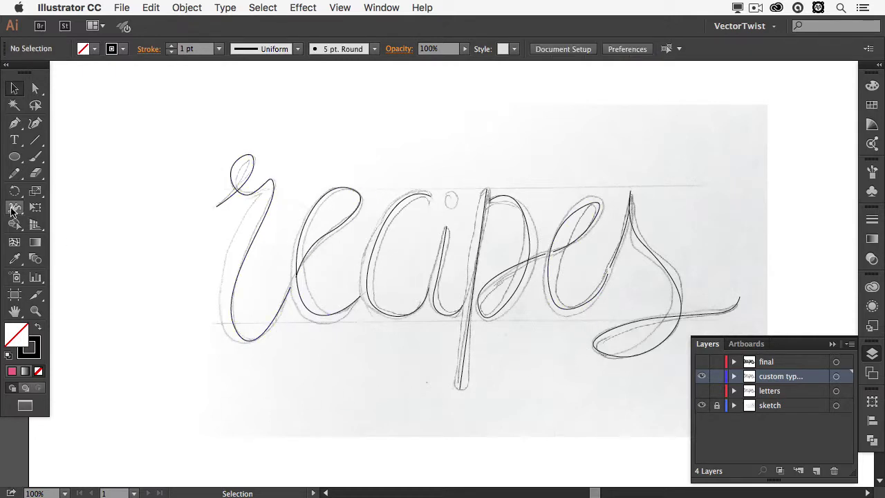
{"action": "left_click", "coordinate": [242, 268]}
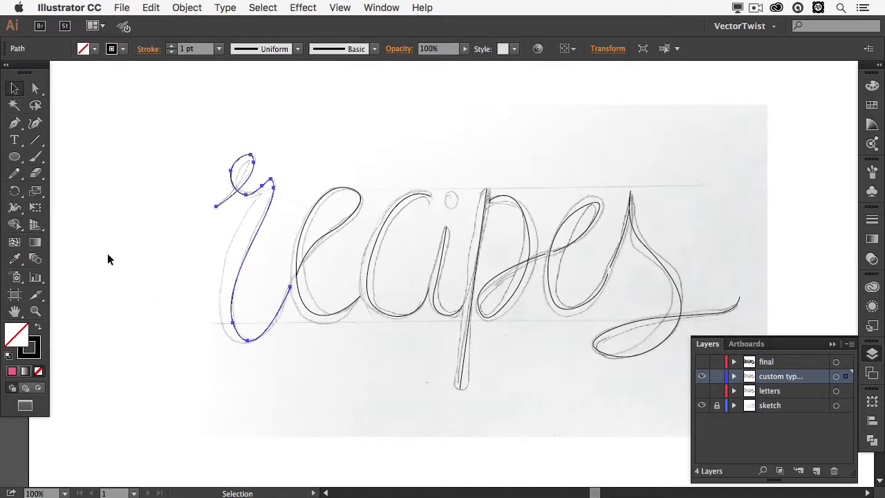
{"action": "left_click", "coordinate": [14, 209]}
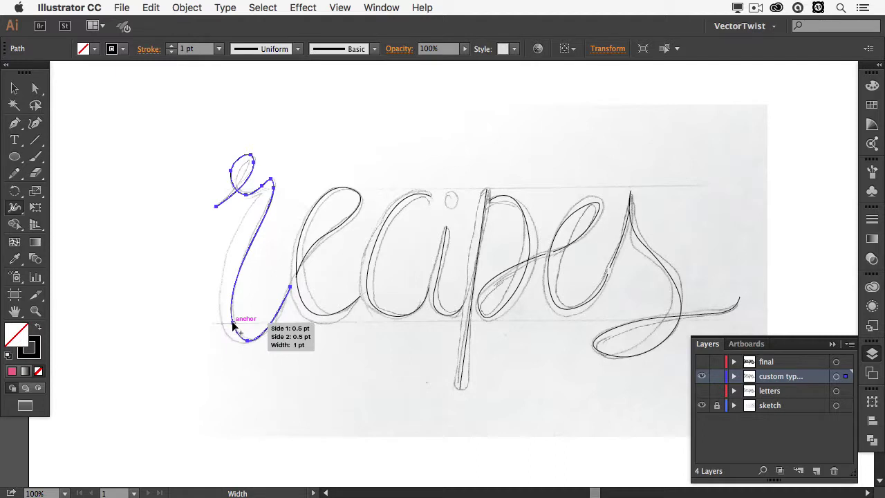
{"action": "left_click_drag", "start_coordinate": [232, 323], "coordinate": [224, 325]}
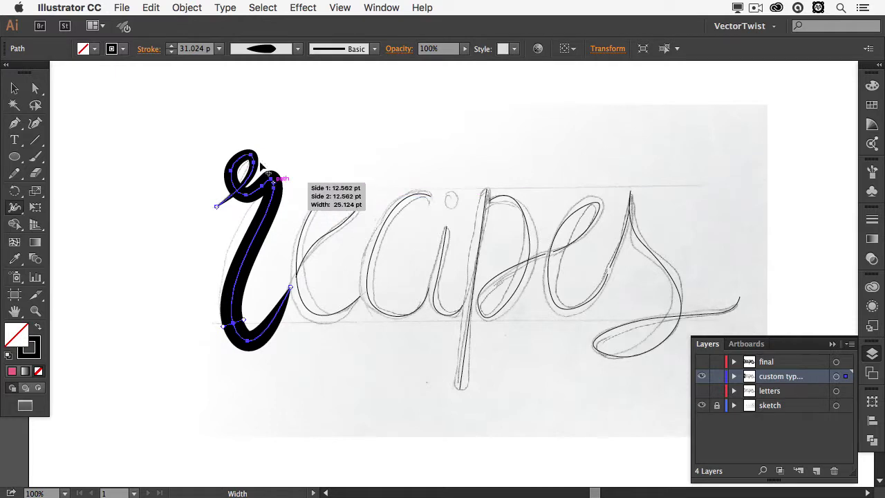
{"action": "left_click_drag", "start_coordinate": [239, 178], "coordinate": [239, 174]}
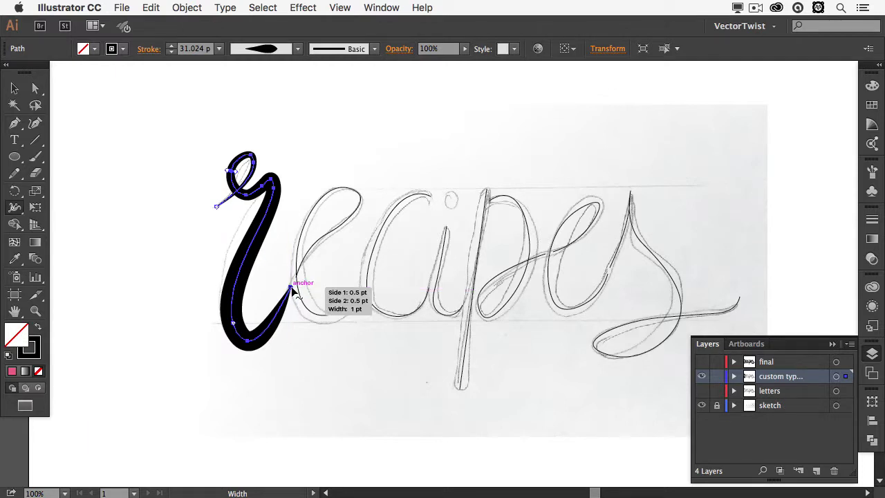
{"action": "mouse_move", "coordinate": [294, 292]}
{"action": "left_mouse_down"}
{"action": "mouse_move", "coordinate": [258, 313]}
{"action": "mouse_move", "coordinate": [278, 295]}
{"action": "mouse_move", "coordinate": [264, 330]}
{"action": "mouse_move", "coordinate": [280, 309]}
{"action": "mouse_move", "coordinate": [264, 320]}
{"action": "mouse_move", "coordinate": [273, 324]}
{"action": "left_mouse_up"}
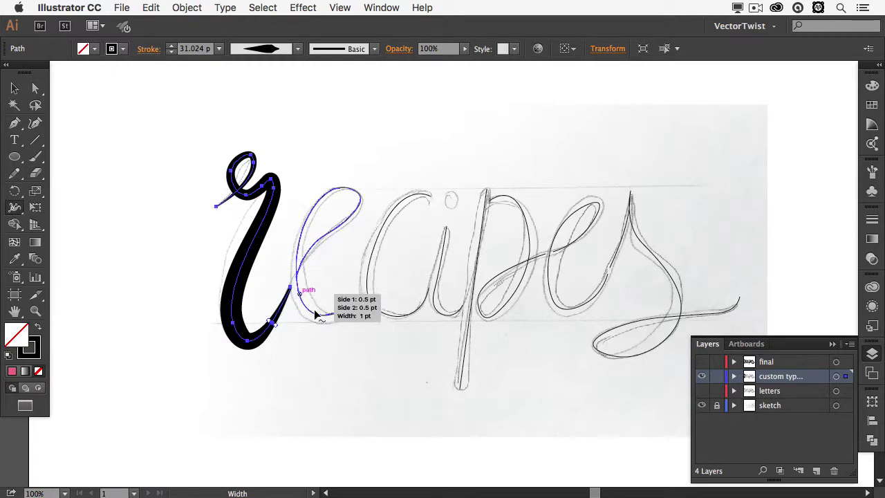
- Thicken the downstrokes of the first e and the c with the Width tool, thinning the top of the e's loop
{"action": "left_click_drag", "start_coordinate": [302, 296], "coordinate": [308, 291]}
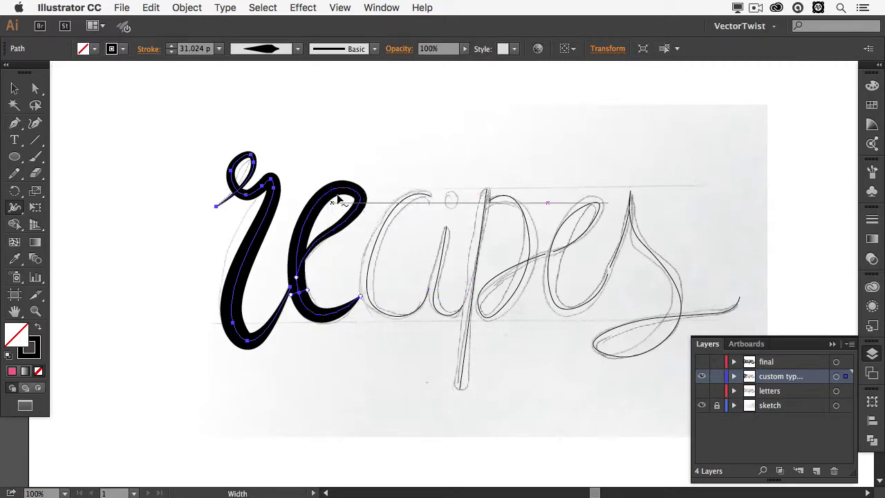
{"action": "left_click_drag", "start_coordinate": [335, 201], "coordinate": [334, 199]}
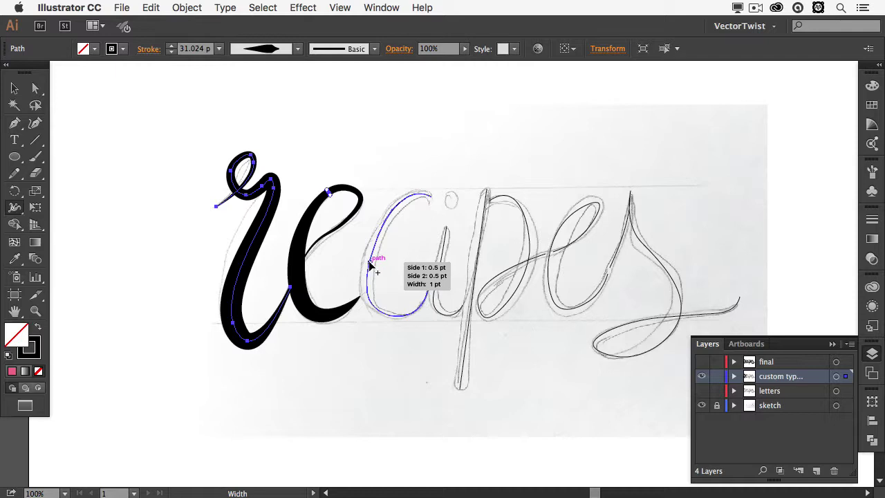
{"action": "left_click_drag", "start_coordinate": [372, 263], "coordinate": [363, 262]}
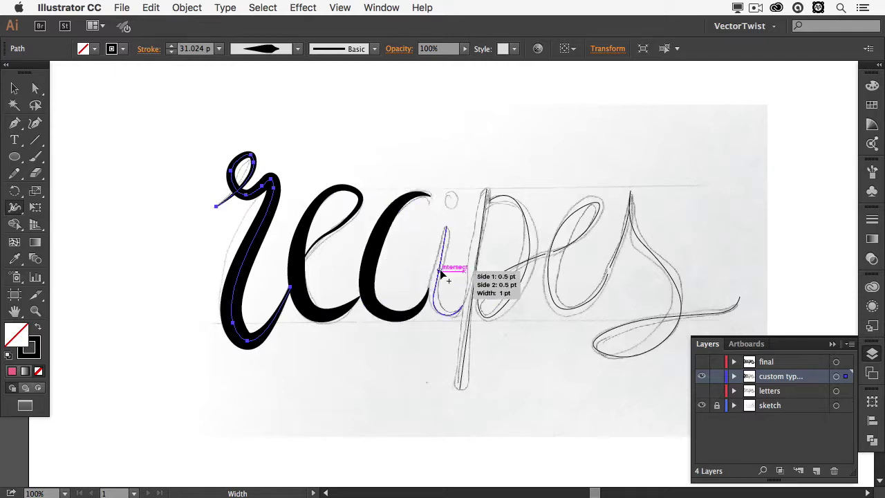
- Thicken the i's stem to about 15 pt with the Width tool, widen its upper tip and deselect the artwork
{"action": "left_click_drag", "start_coordinate": [441, 274], "coordinate": [447, 272]}
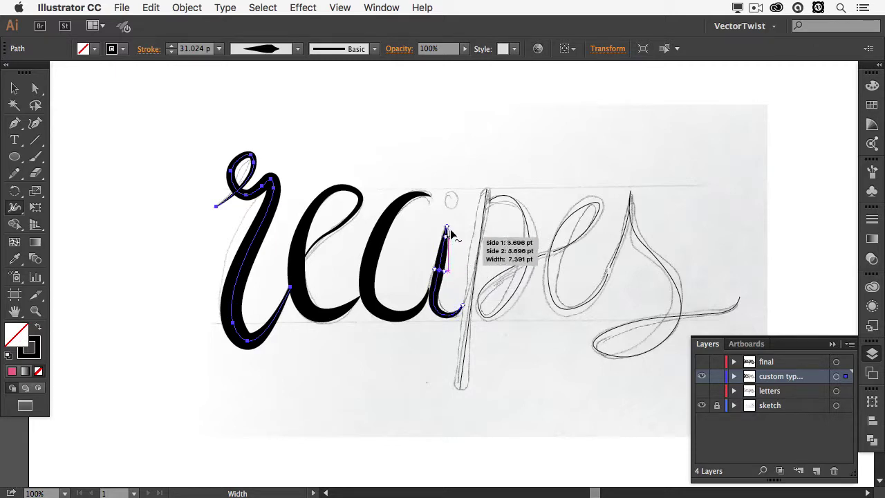
{"action": "left_click_drag", "start_coordinate": [454, 230], "coordinate": [450, 230]}
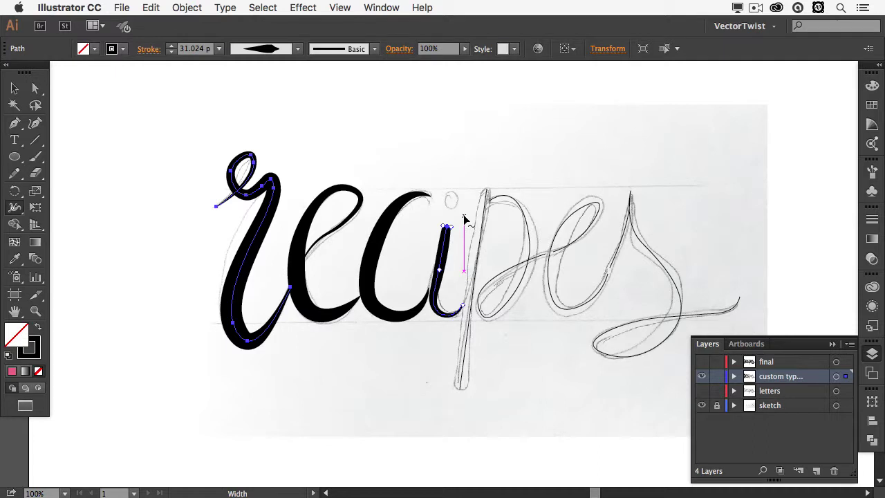
{"action": "key", "text": "v"}
{"action": "left_click", "coordinate": [482, 173]}
{"action": "key", "text": "v"}
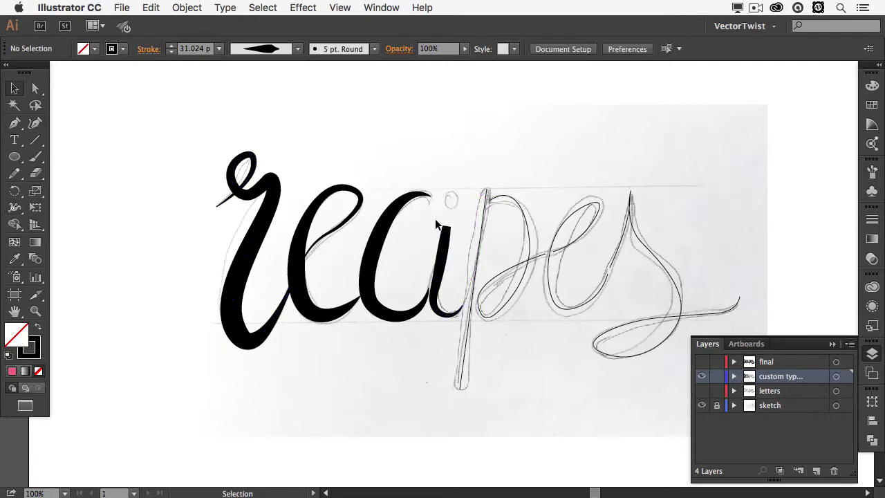
- Give the i's stroke a round cap
{"action": "left_click", "coordinate": [446, 229]}
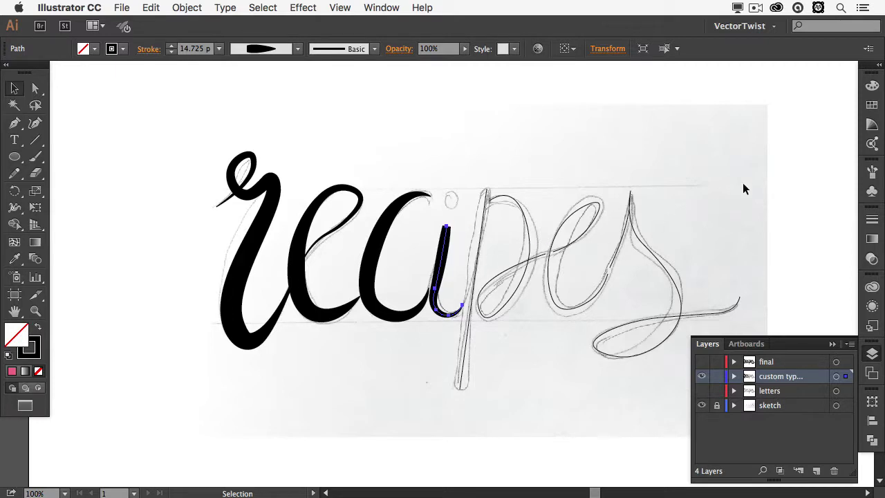
{"action": "left_click", "coordinate": [863, 224]}
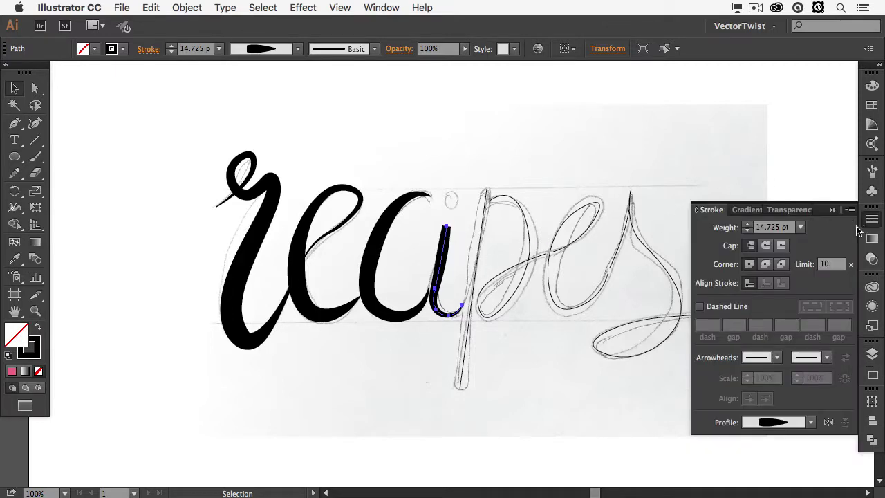
{"action": "left_click", "coordinate": [766, 248]}
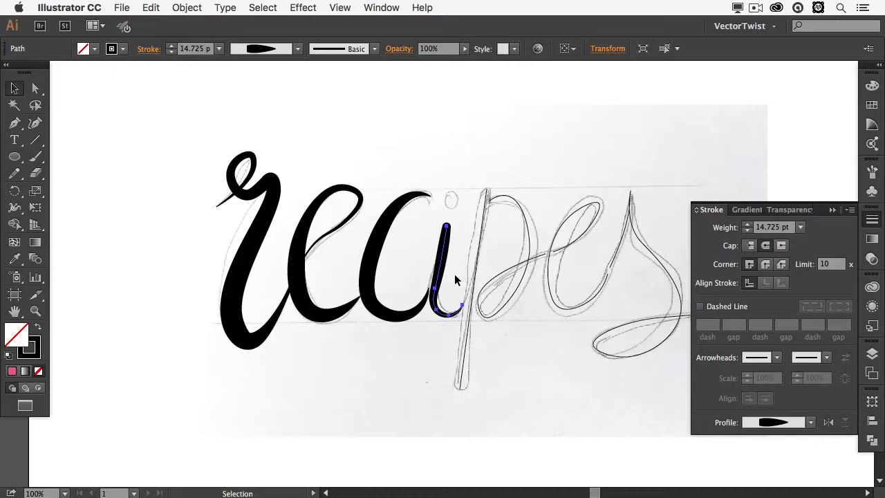
{"action": "left_click", "coordinate": [832, 211]}
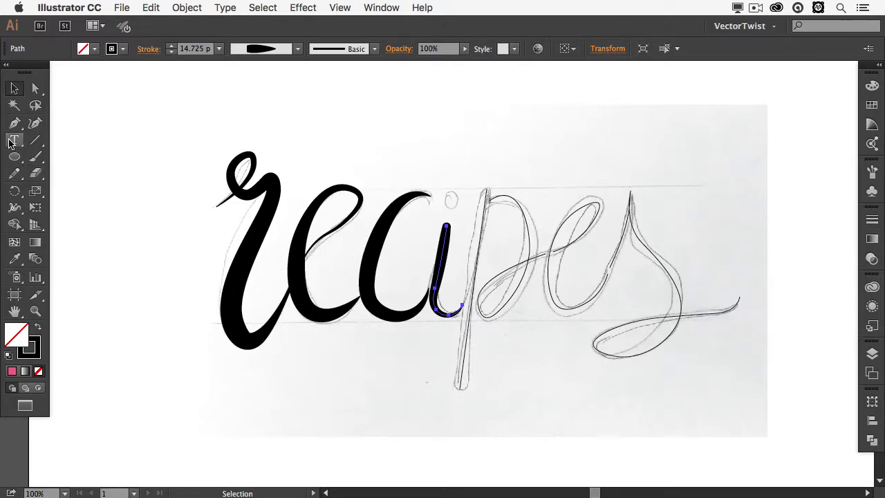
- Thicken the middle and base of the p's straight stem with the Width tool
{"action": "left_click", "coordinate": [17, 208]}
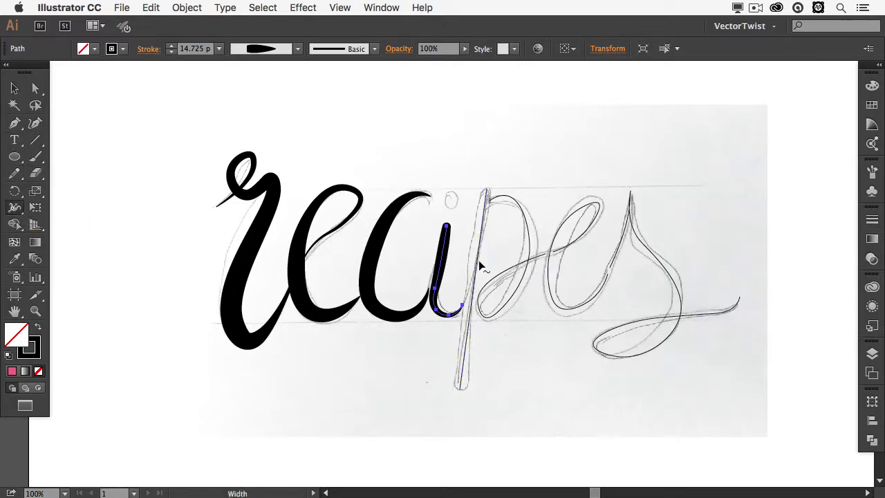
{"action": "left_click_drag", "start_coordinate": [476, 275], "coordinate": [482, 275]}
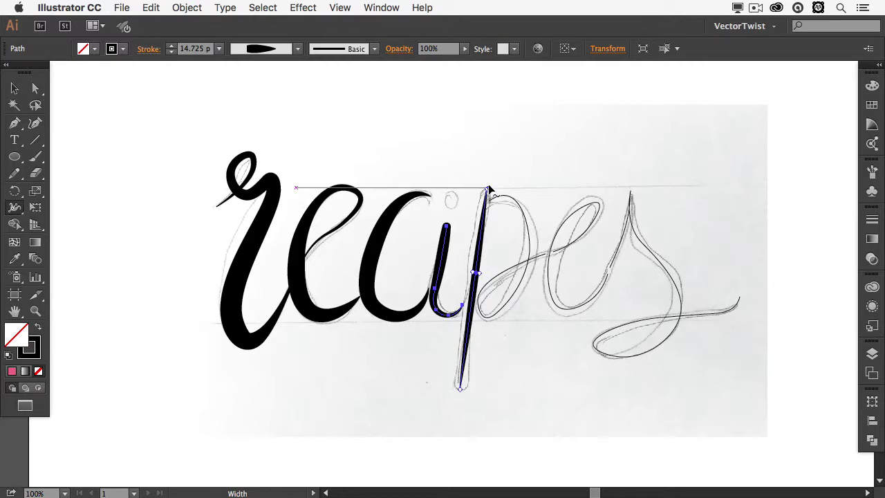
{"action": "left_click_drag", "start_coordinate": [461, 389], "coordinate": [464, 391]}
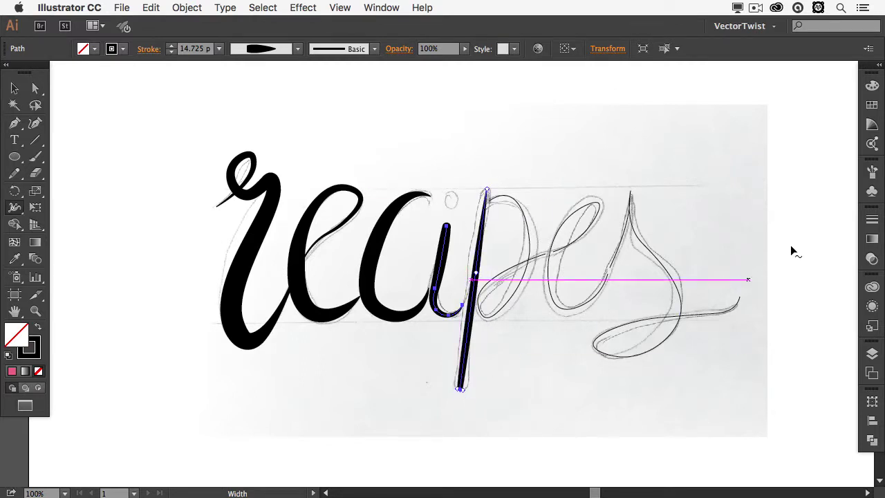
{"action": "left_click", "coordinate": [872, 222]}
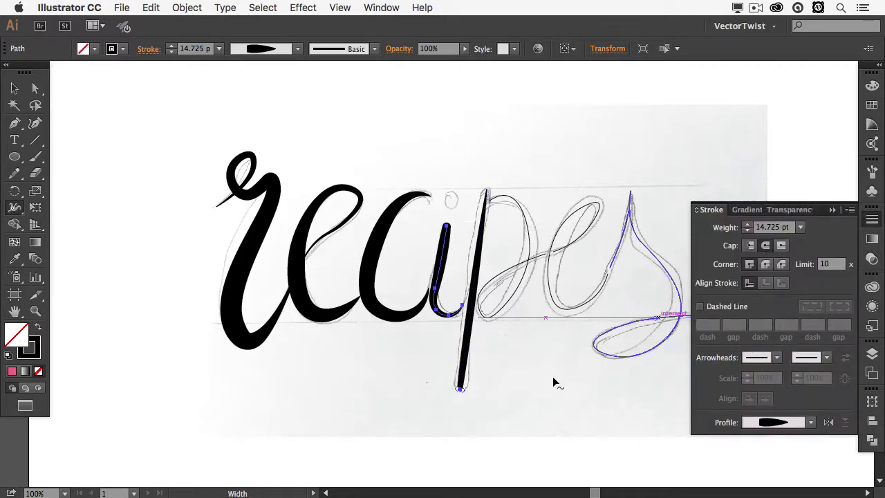
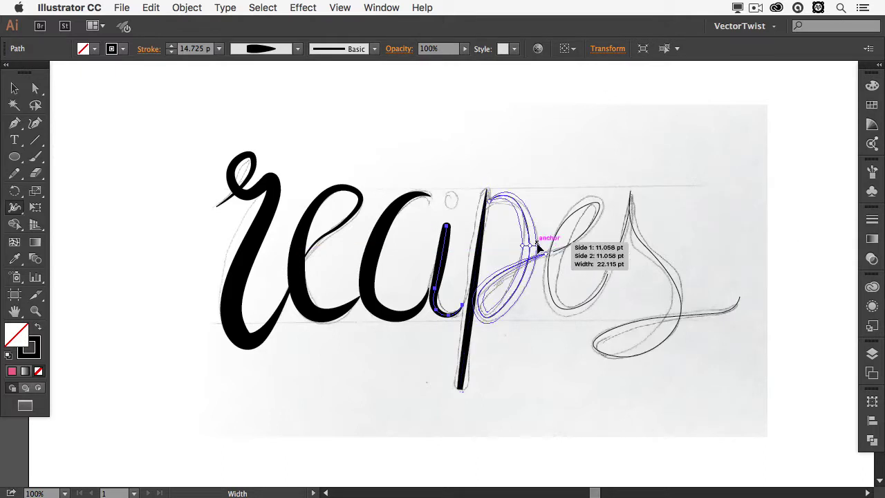
- Thicken the p's bowl to about 22 pt and the second e's downstroke with the Width tool, keeping the e's crossing stroke thinner
{"action": "left_click_drag", "start_coordinate": [539, 246], "coordinate": [537, 243]}
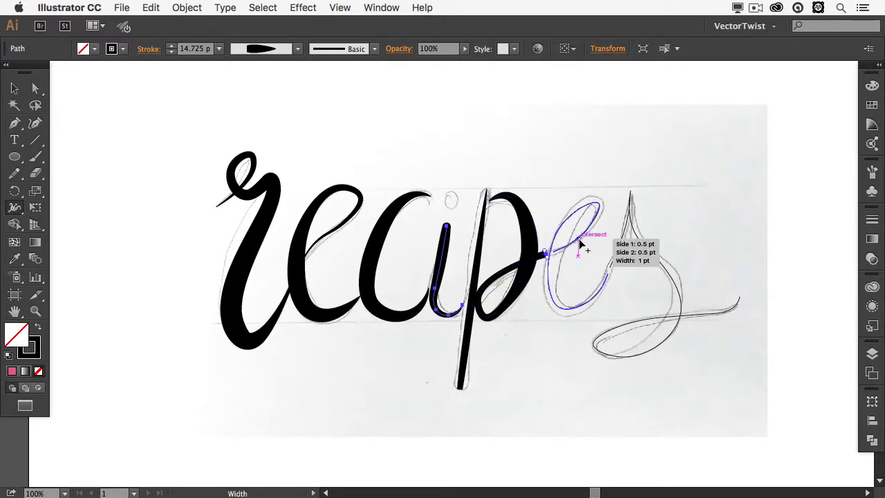
{"action": "left_click_drag", "start_coordinate": [557, 239], "coordinate": [561, 233]}
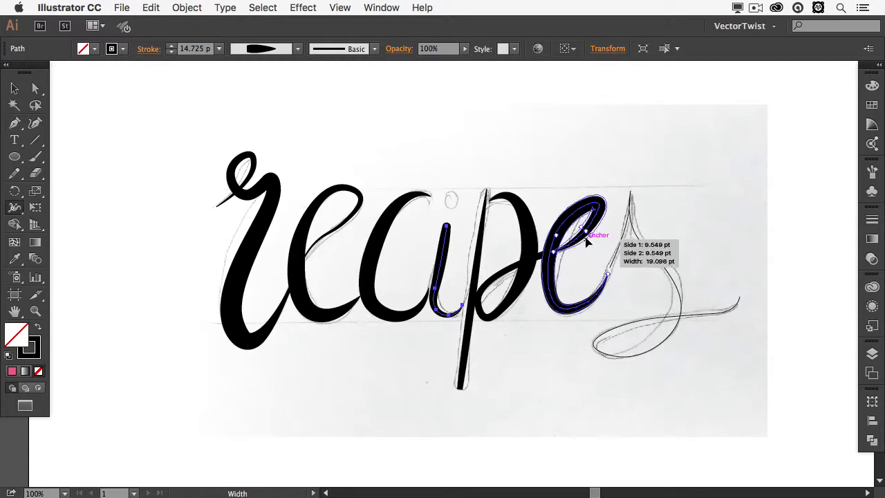
{"action": "left_click_drag", "start_coordinate": [610, 273], "coordinate": [614, 275]}
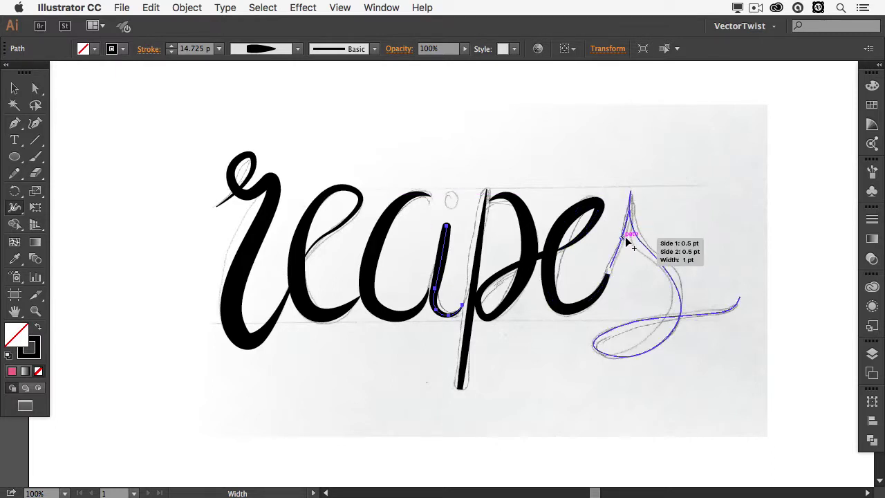
- Widen the s's spine to about 28 pt with the Width tool, thicken its upper tip and thin its lower loop
{"action": "mouse_move", "coordinate": [627, 240]}
{"action": "left_mouse_down"}
{"action": "mouse_move", "coordinate": [632, 222]}
{"action": "mouse_move", "coordinate": [632, 236]}
{"action": "left_mouse_up"}
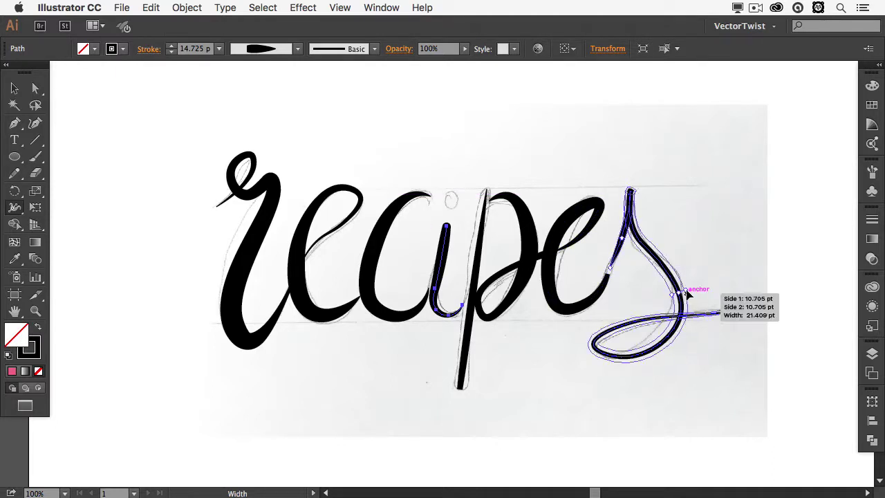
{"action": "left_click_drag", "start_coordinate": [687, 294], "coordinate": [688, 296]}
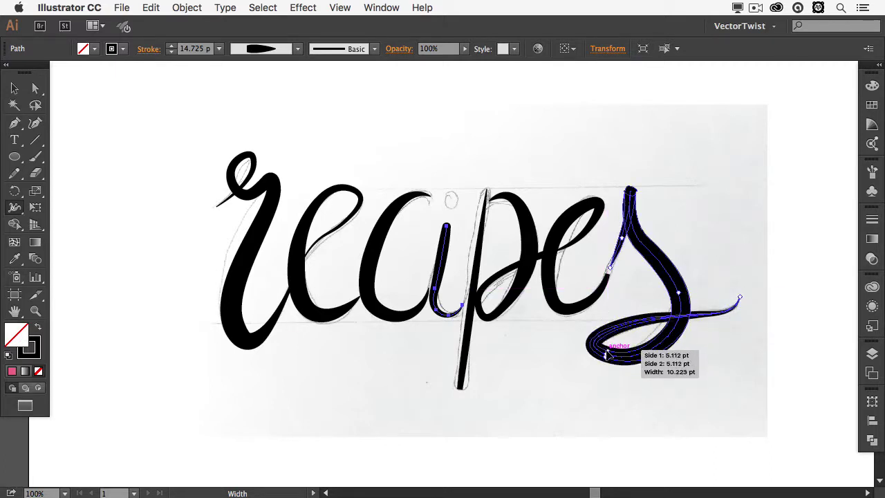
{"action": "left_click_drag", "start_coordinate": [606, 355], "coordinate": [607, 354]}
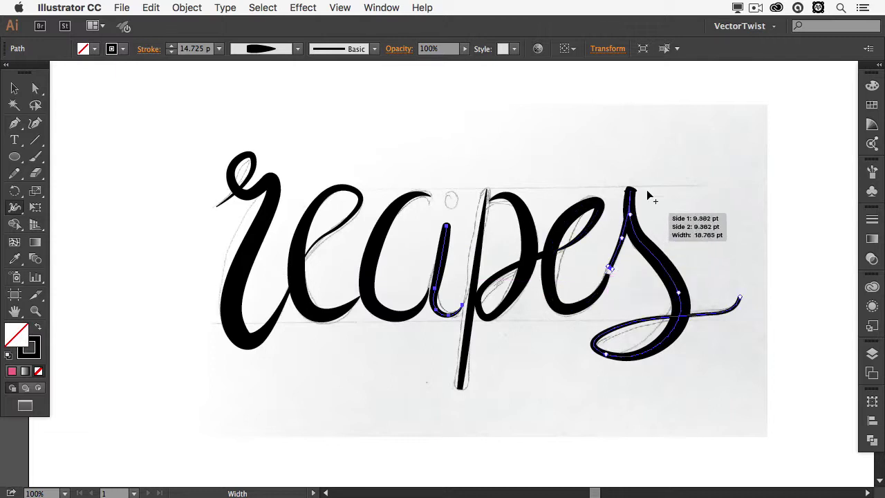
- Round the tip of the s by making its top anchor's direction handle horizontal, and deselect the path
{"action": "key", "text": "z"}
{"action": "left_click_drag", "start_coordinate": [606, 157], "coordinate": [663, 236]}
{"action": "key", "text": "a"}
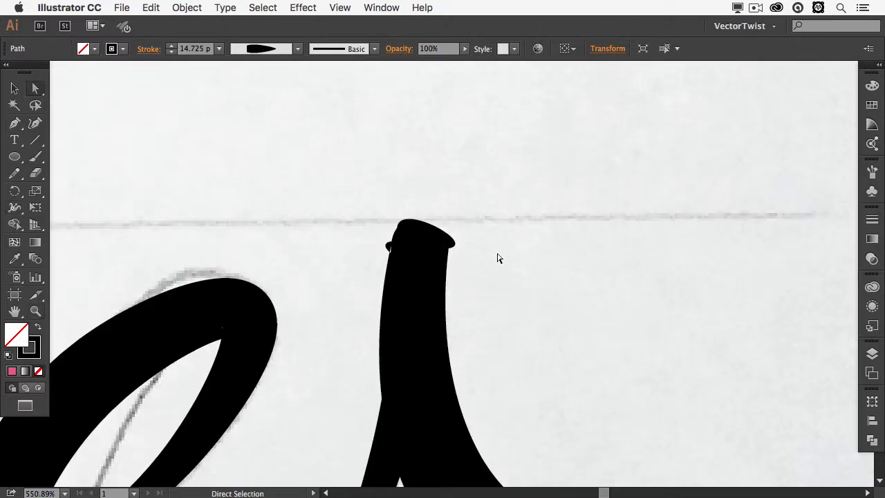
{"action": "left_click", "coordinate": [420, 245]}
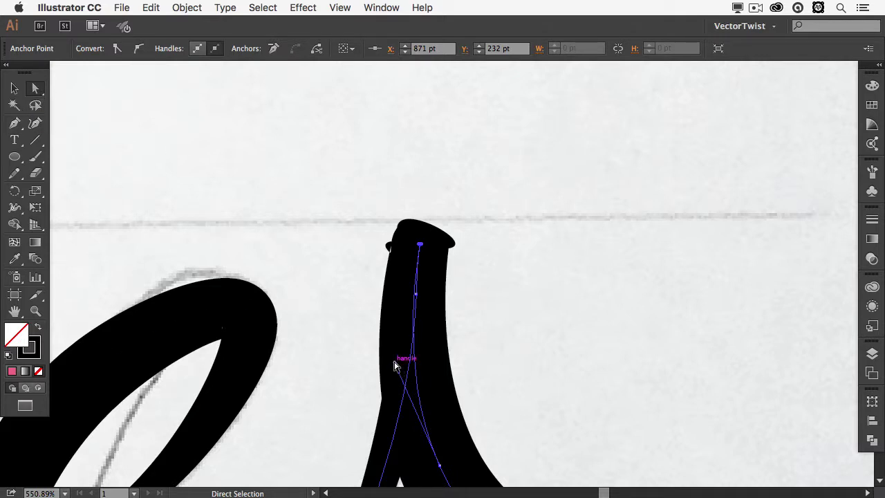
{"action": "mouse_move", "coordinate": [396, 361]}
{"action": "left_mouse_down"}
{"action": "mouse_move", "coordinate": [412, 358]}
{"action": "mouse_move", "coordinate": [412, 244]}
{"action": "left_mouse_up"}
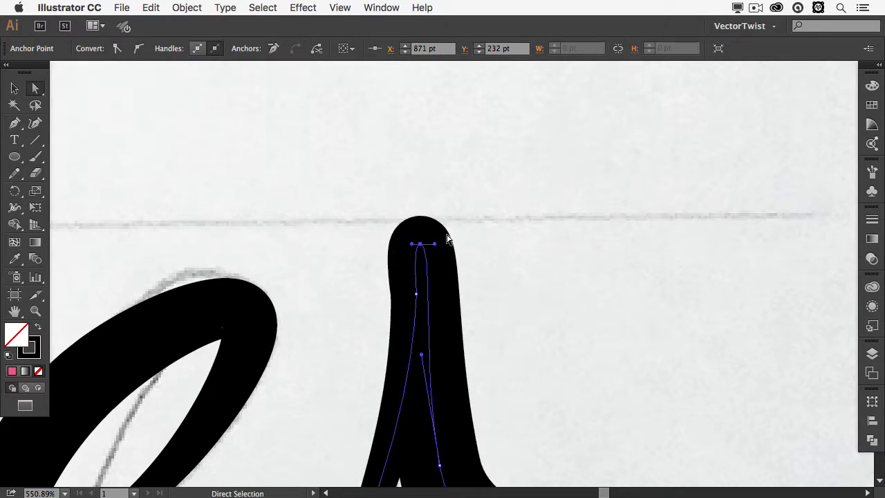
{"action": "key", "text": "super+minus"}
{"action": "key", "text": "super+minus"}
{"action": "key", "text": "super+minus"}
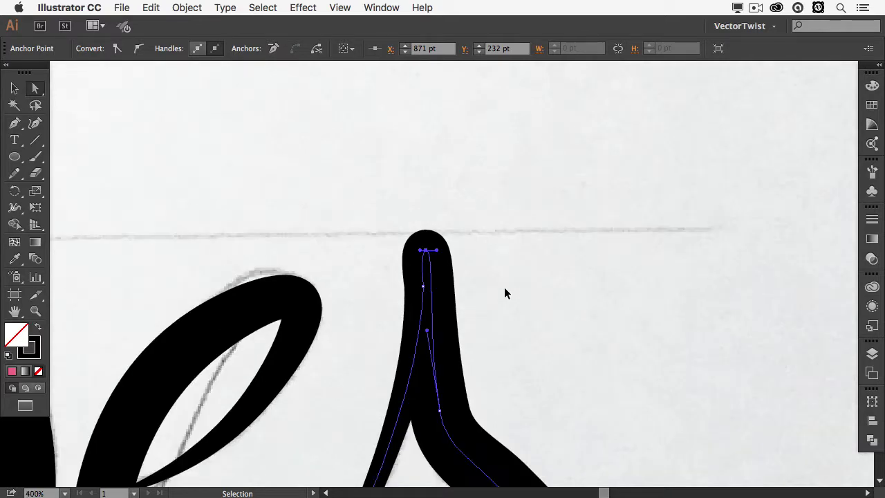
{"action": "key", "text": "super+minus"}
{"action": "key", "text": "super+minus"}
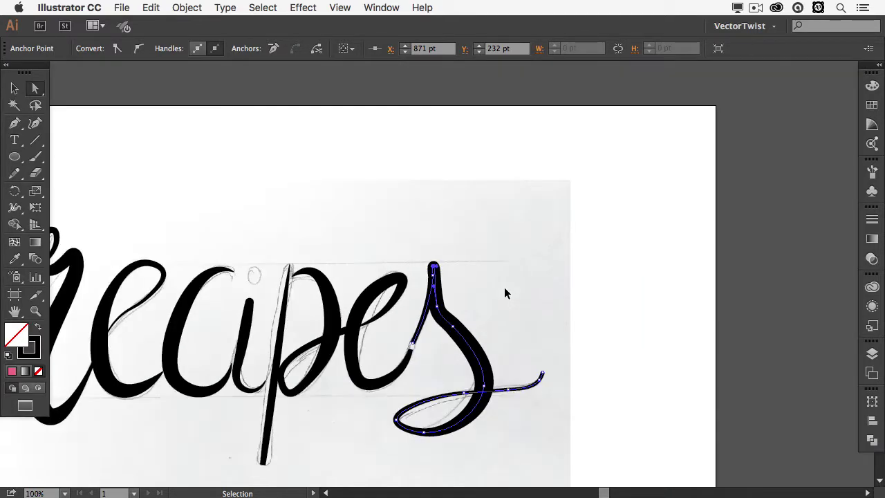
{"action": "key", "text": "space"}
{"action": "left_click_drag", "start_coordinate": [578, 306], "coordinate": [666, 257]}
{"action": "left_click", "coordinate": [697, 260]}
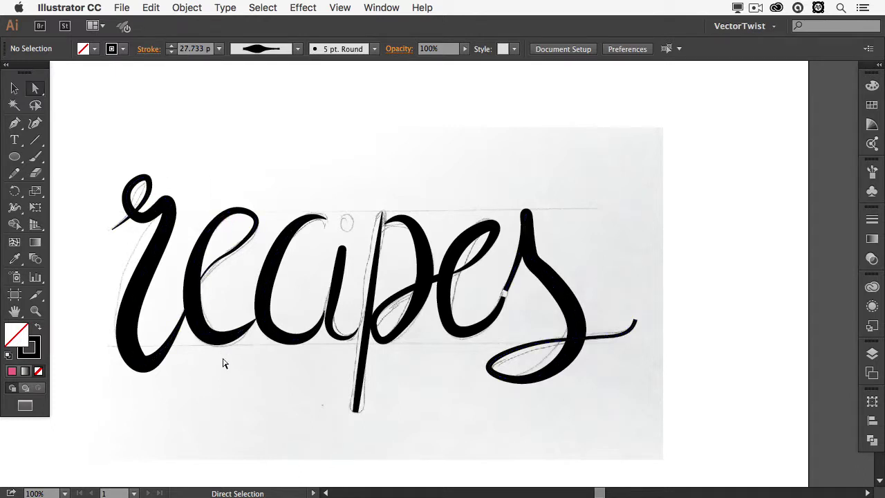
- Smooth the first e's crossing stroke by adjusting its curve and deleting the extra anchor point on it
{"action": "scroll", "coordinate": [223, 363], "scroll_direction": "left", "scroll_amount": 4}
{"action": "left_click", "coordinate": [254, 266]}
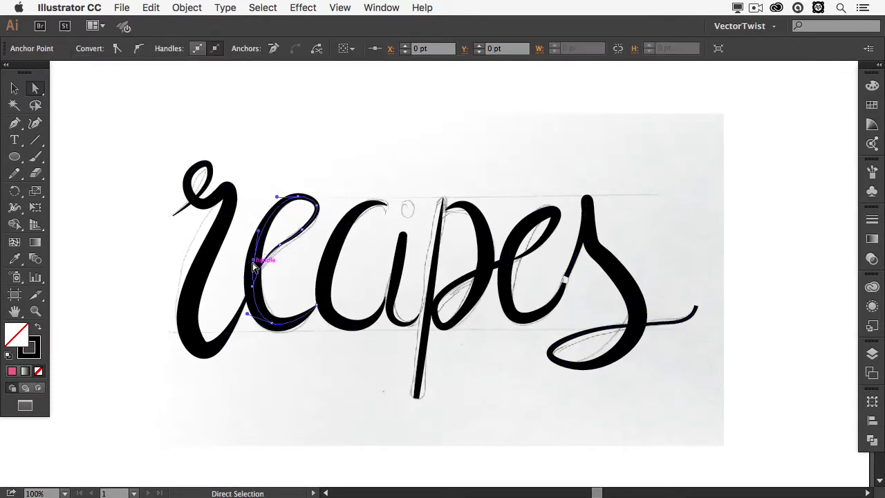
{"action": "left_click_drag", "start_coordinate": [280, 247], "coordinate": [272, 266]}
{"action": "left_click", "coordinate": [291, 266]}
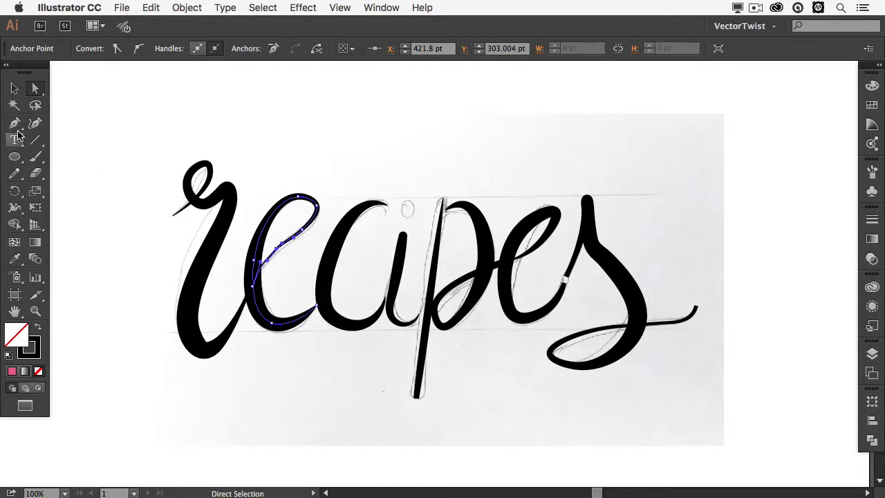
{"action": "key", "text": "p"}
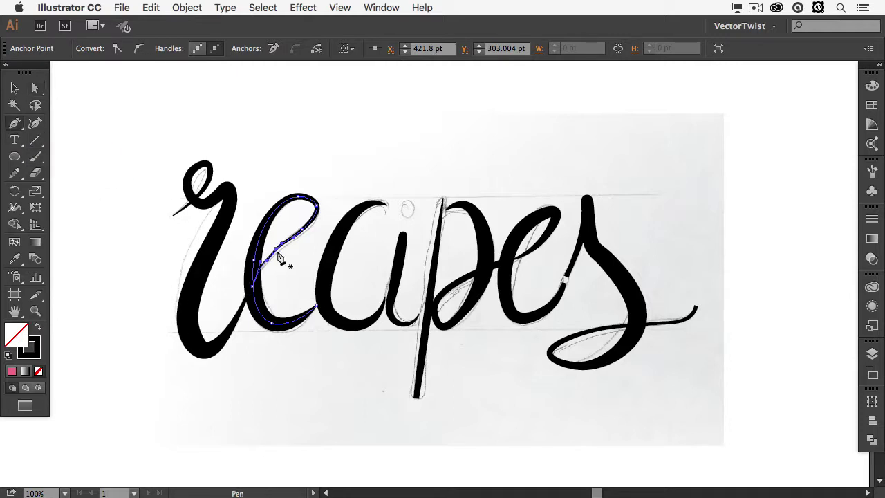
{"action": "left_click", "coordinate": [276, 250]}
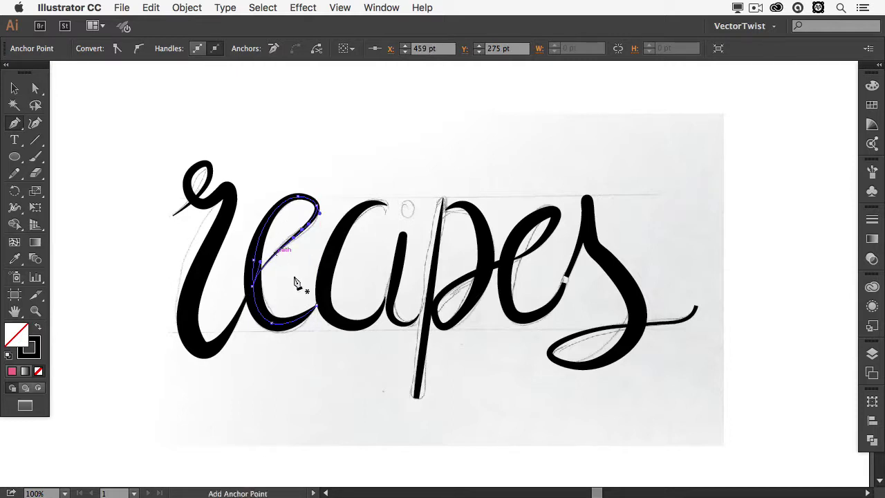
- Delete the two width points around the s's neck so its stroke tapers evenly from the tip into the spine
{"action": "key", "text": "a"}
{"action": "left_click", "coordinate": [611, 234]}
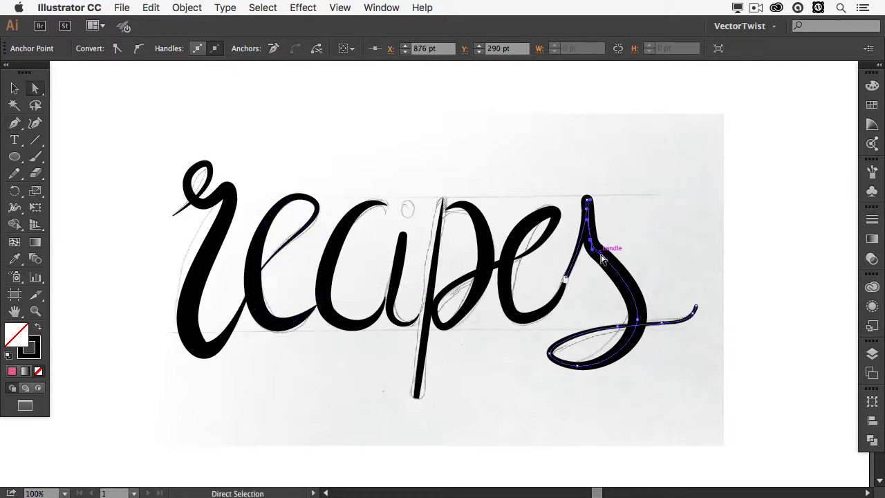
{"action": "left_click", "coordinate": [15, 207]}
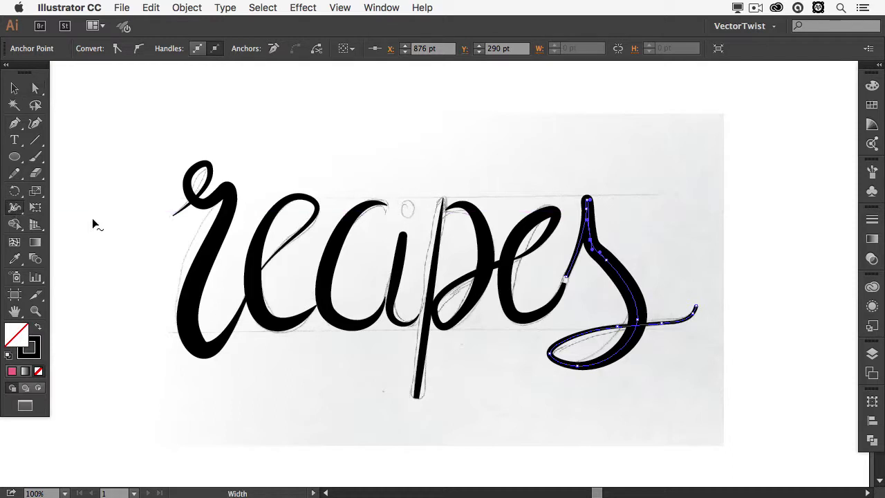
{"action": "mouse_move", "coordinate": [592, 240]}
{"action": "left_mouse_down"}
{"action": "mouse_move", "coordinate": [601, 228]}
{"action": "mouse_move", "coordinate": [618, 251]}
{"action": "left_mouse_up"}
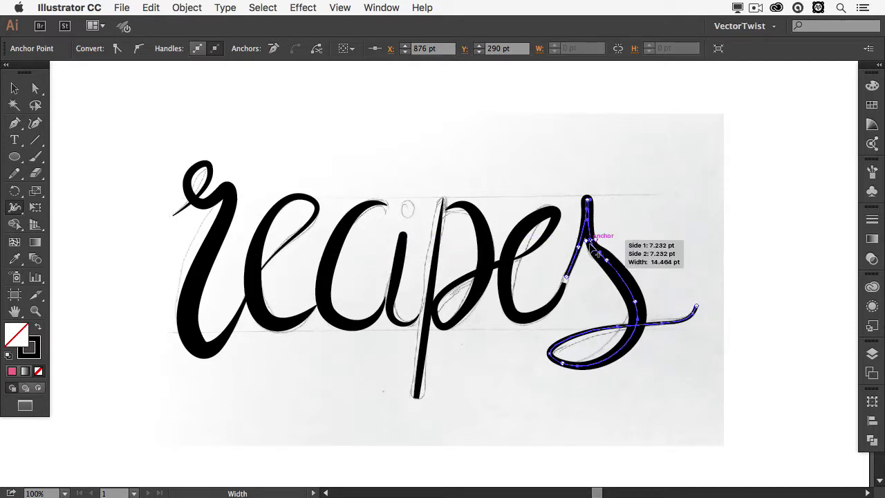
{"action": "double_click", "coordinate": [593, 240]}
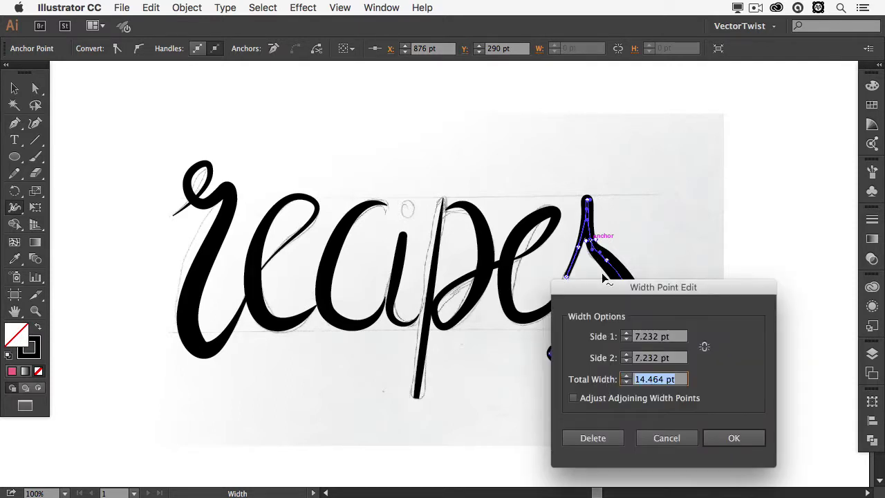
{"action": "left_click_drag", "start_coordinate": [692, 289], "coordinate": [436, 175]}
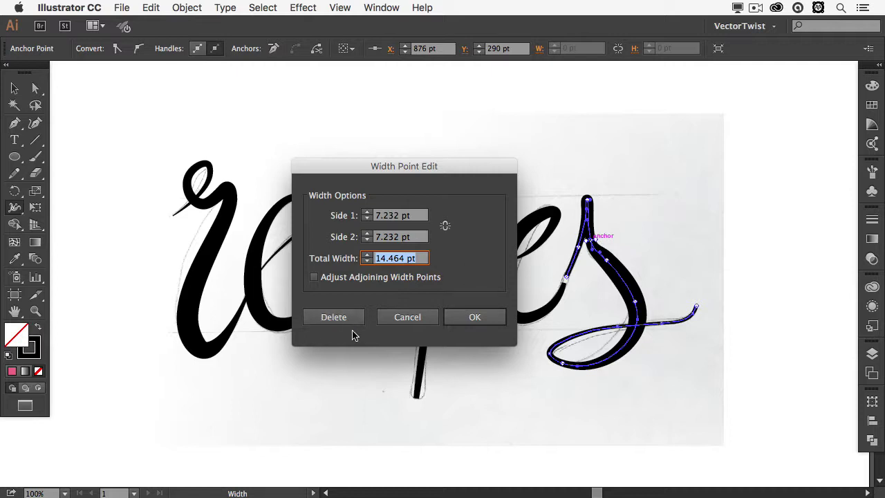
{"action": "left_click", "coordinate": [335, 319]}
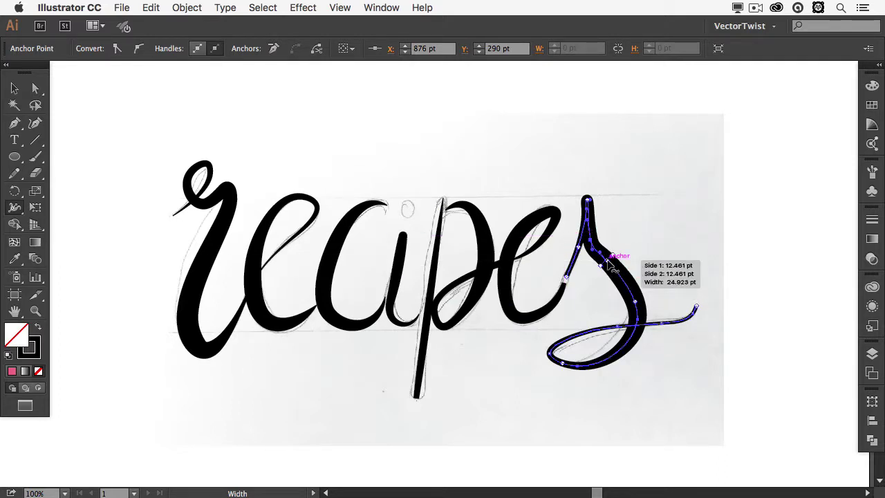
{"action": "double_click", "coordinate": [608, 260]}
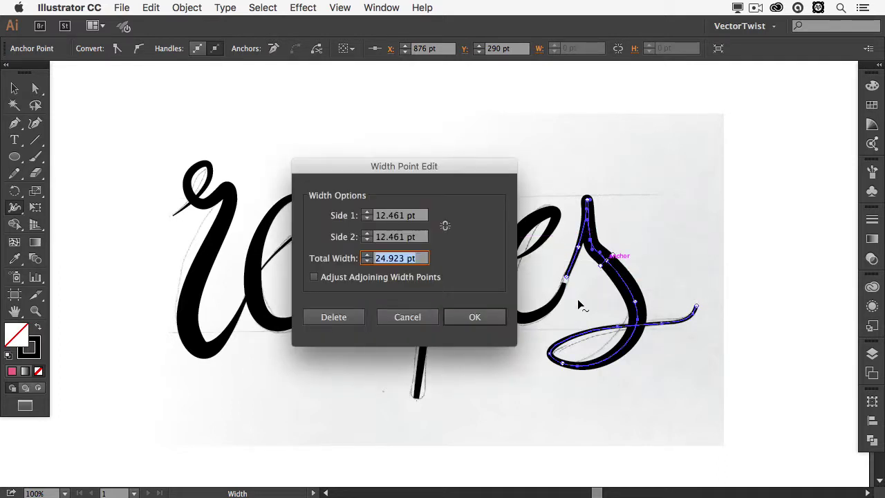
{"action": "left_click", "coordinate": [330, 318]}
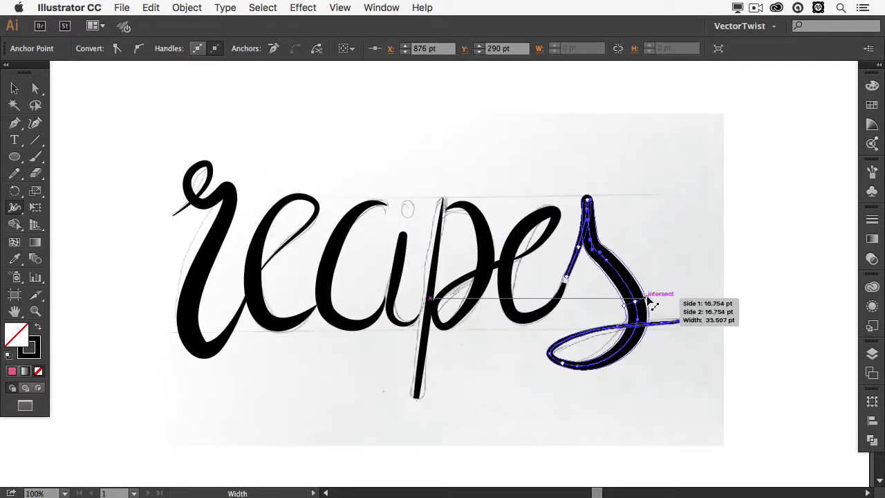
- Widen the s's spine to about 34 pt with the Width tool and smooth the neck by moving its anchor point
{"action": "left_click_drag", "start_coordinate": [650, 303], "coordinate": [653, 301]}
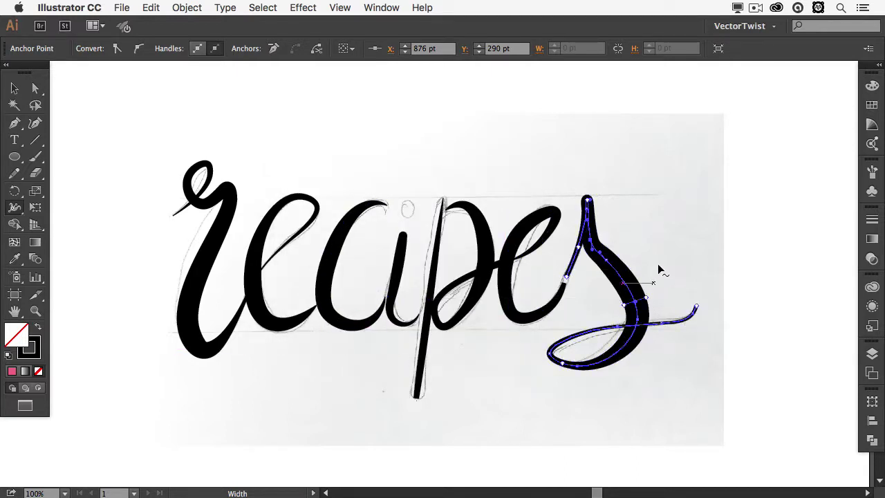
{"action": "key", "text": "a"}
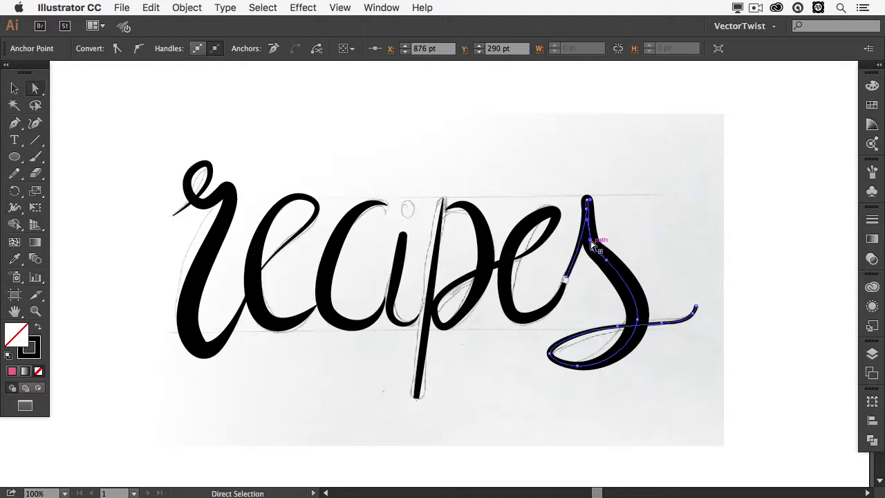
{"action": "mouse_move", "coordinate": [591, 243]}
{"action": "left_mouse_down"}
{"action": "mouse_move", "coordinate": [612, 239]}
{"action": "mouse_move", "coordinate": [606, 228]}
{"action": "mouse_move", "coordinate": [599, 242]}
{"action": "left_mouse_up"}
{"action": "left_click", "coordinate": [628, 226]}
{"action": "scroll", "coordinate": [628, 226], "scroll_direction": "left", "scroll_amount": 3}
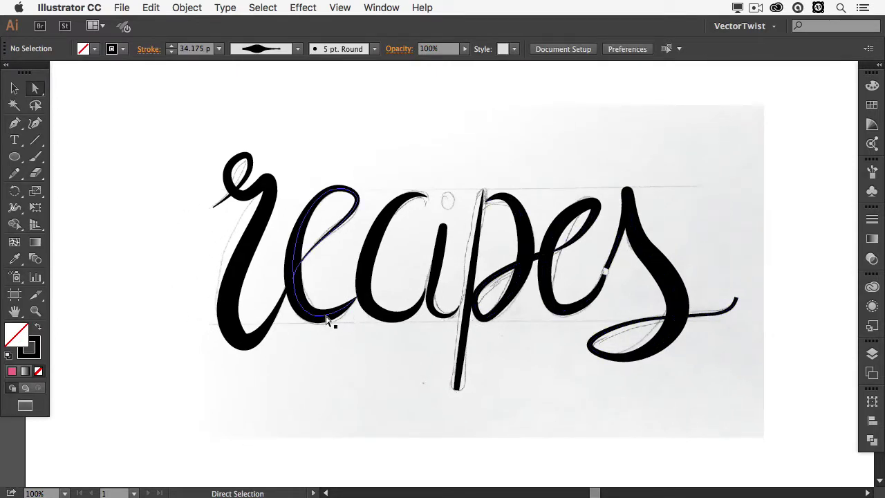
- Extend the first e's tail into the c and the i's tail into the p's stem by moving their end anchors
{"action": "left_click", "coordinate": [358, 298]}
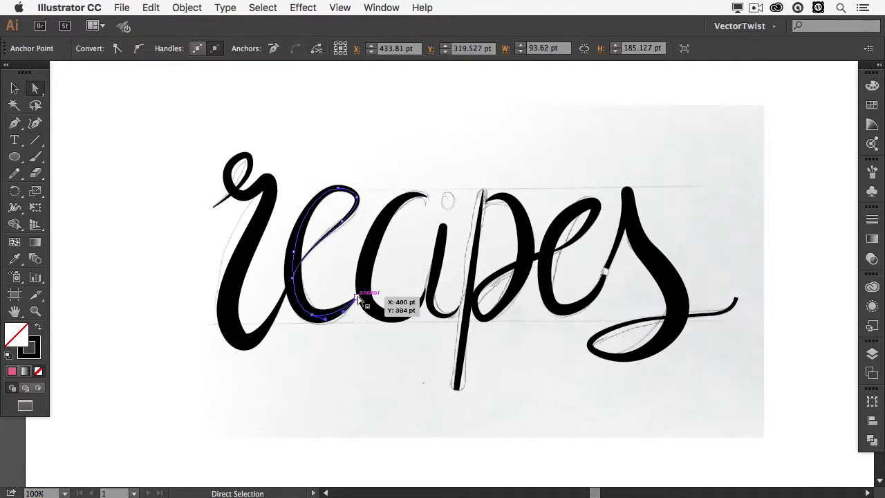
{"action": "left_click_drag", "start_coordinate": [357, 298], "coordinate": [365, 291]}
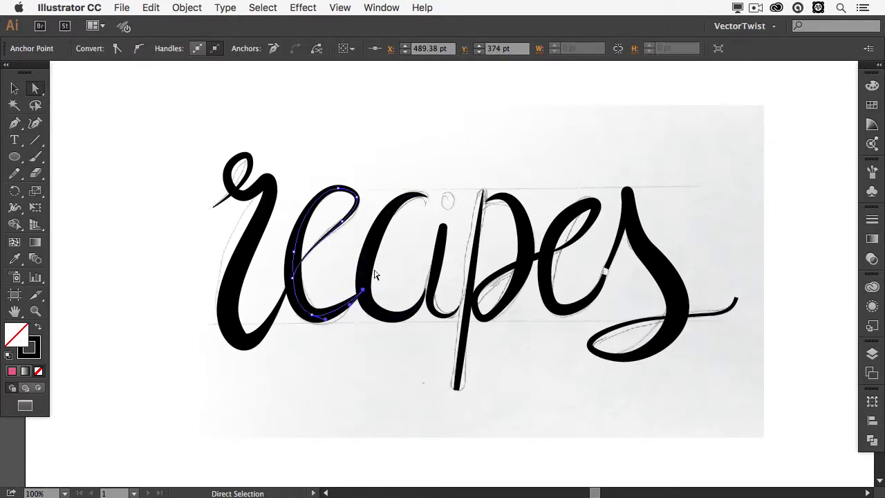
{"action": "left_click", "coordinate": [460, 307]}
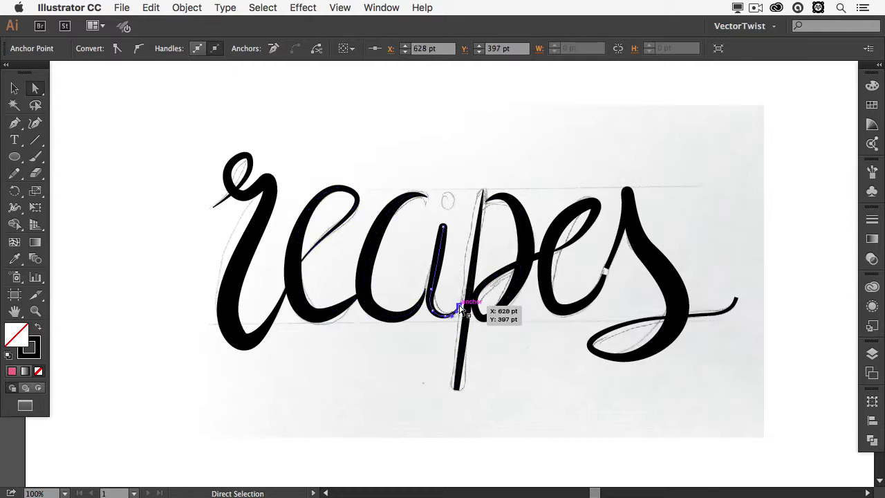
{"action": "left_click_drag", "start_coordinate": [460, 306], "coordinate": [470, 296]}
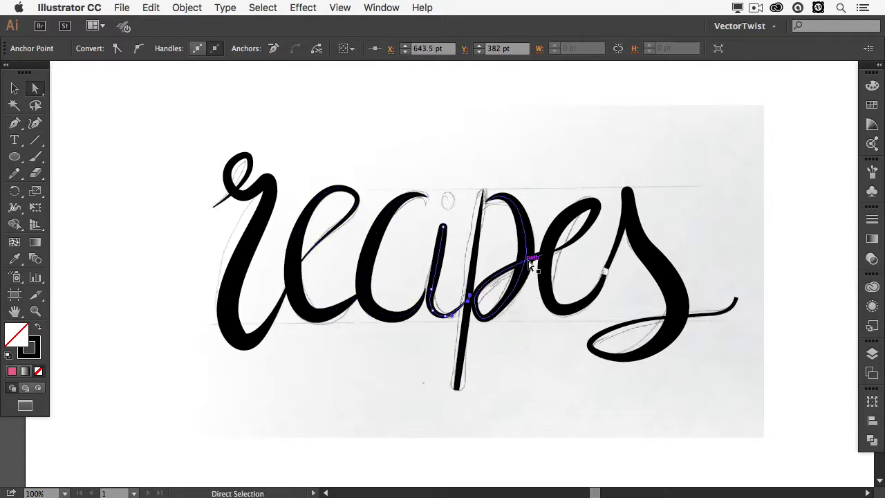
- Close the gap between the second e and the s by adjusting their connecting anchor points, and deselect the paths
{"action": "left_click", "coordinate": [606, 274]}
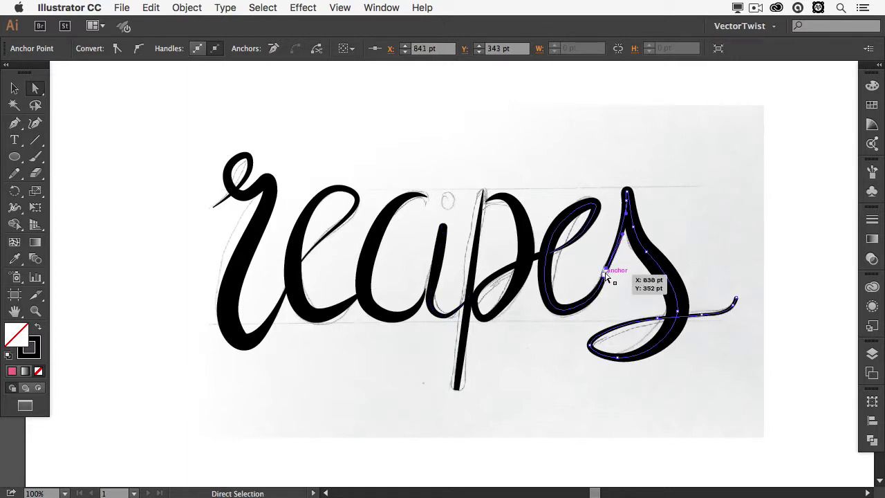
{"action": "left_click_drag", "start_coordinate": [605, 275], "coordinate": [616, 282]}
{"action": "left_click", "coordinate": [618, 285]}
{"action": "left_click", "coordinate": [603, 276]}
{"action": "left_click", "coordinate": [616, 284]}
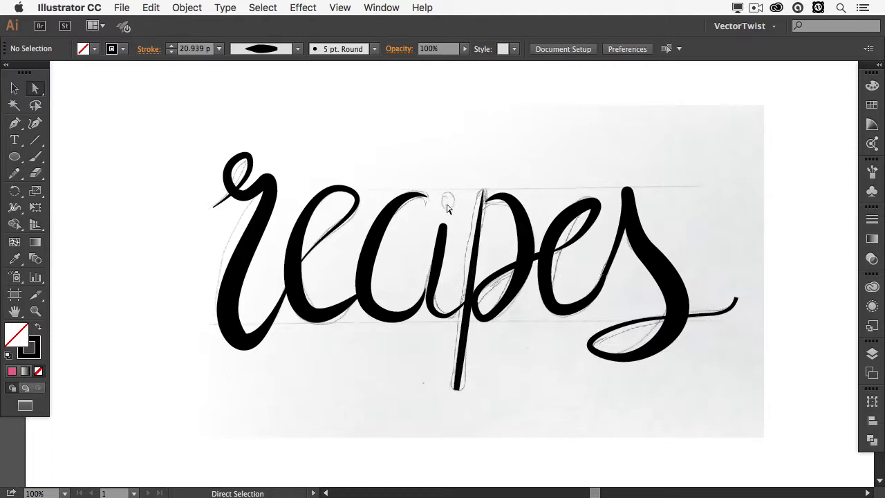
- Draw a small black-filled circle without a stroke above the i as its dot, and deselect it
{"action": "key", "text": "l"}
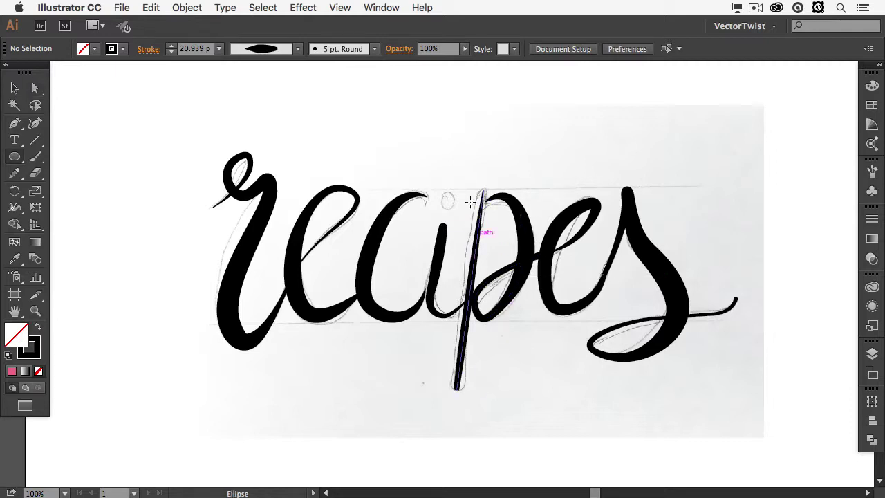
{"action": "mouse_move", "coordinate": [443, 196]}
{"action": "left_mouse_down"}
{"action": "mouse_move", "coordinate": [470, 185]}
{"action": "mouse_move", "coordinate": [442, 197]}
{"action": "mouse_move", "coordinate": [455, 207]}
{"action": "left_mouse_up"}
{"action": "key", "text": "shift+x"}
{"action": "key", "text": "v"}
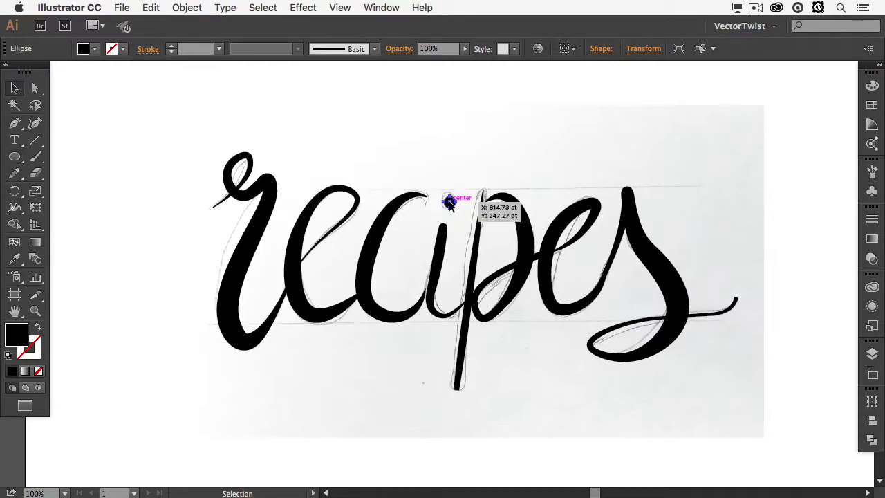
{"action": "key", "text": "ctrl+shift+a"}
- Hide the custom type and sketch layers, show the final layer, and inspect the path of its r
{"action": "left_click", "coordinate": [872, 353]}
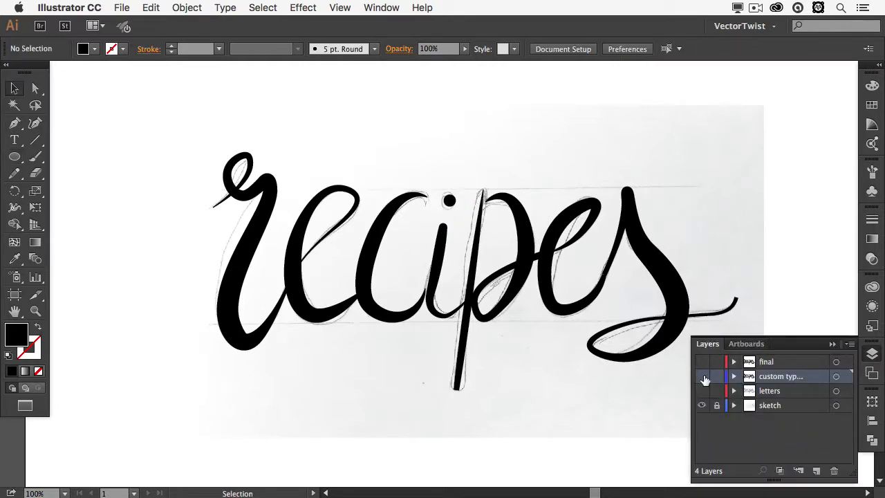
{"action": "left_click", "coordinate": [703, 376]}
{"action": "left_click", "coordinate": [702, 406]}
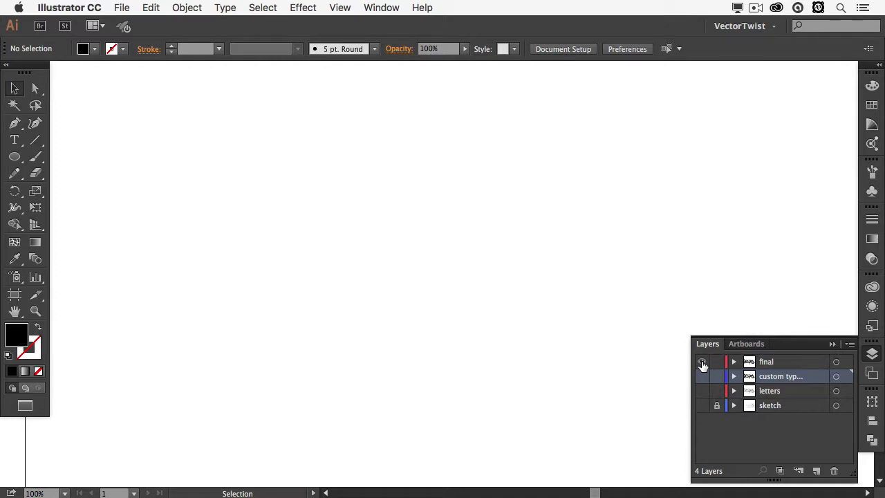
{"action": "left_click", "coordinate": [702, 363]}
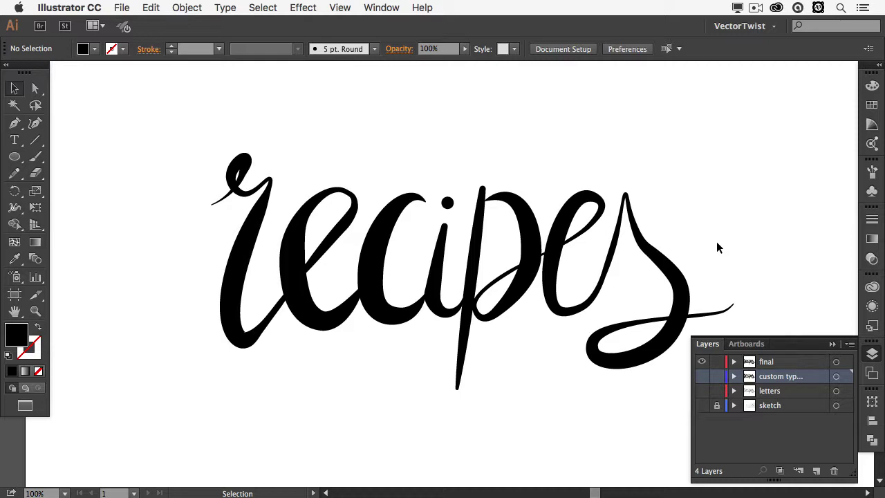
{"action": "left_click", "coordinate": [236, 338]}
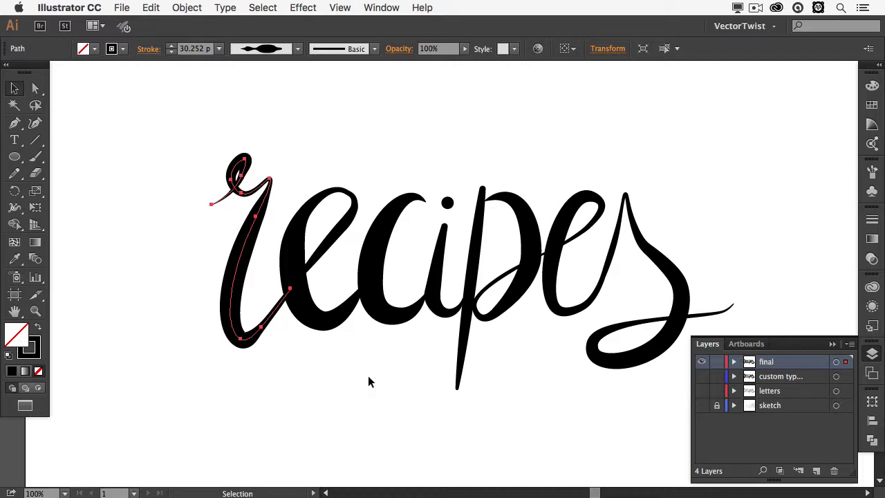
{"action": "left_click", "coordinate": [715, 255]}
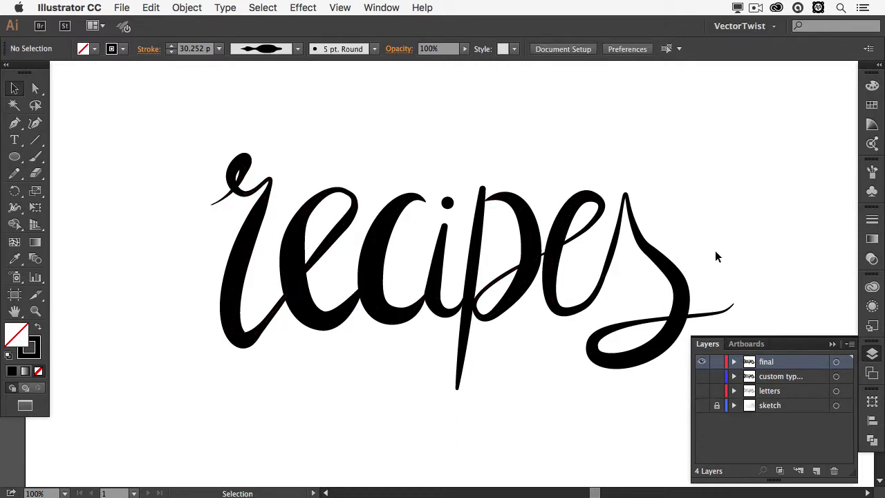